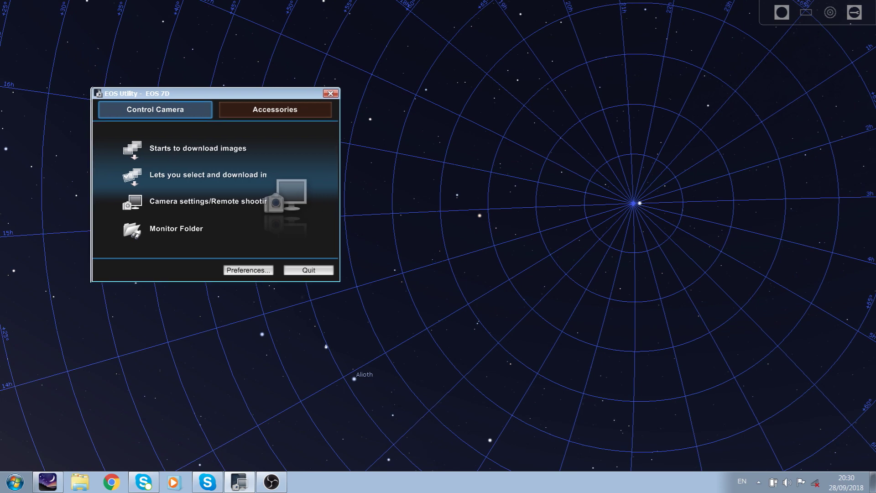
- Select the star HIP 19454 near Polaris in Stellarium and examine the sky around the celestial pole
left_click_drag(331, 68, 460, 70)
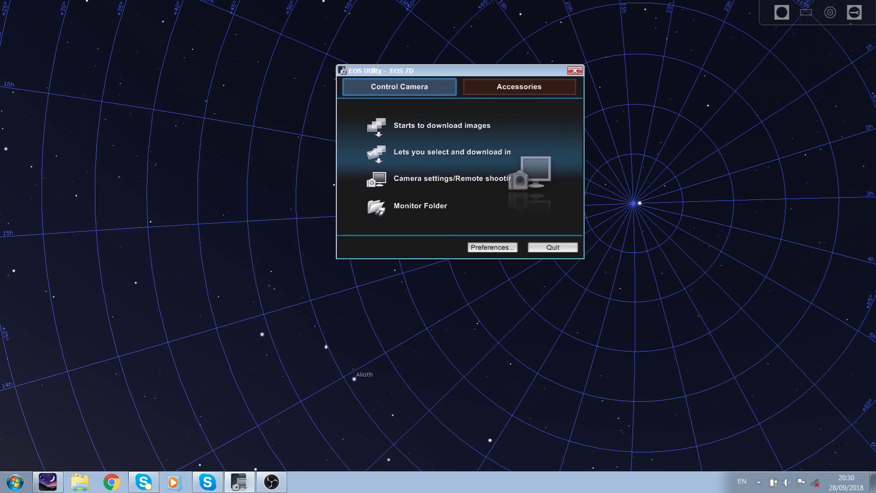
left_click(664, 214)
scroll(665, 213, "up", 1)
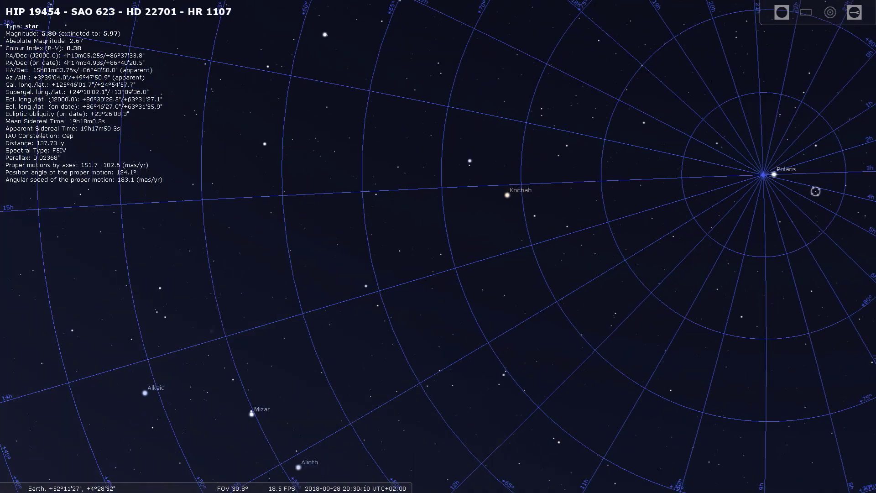
left_click_drag(665, 213, 562, 206)
scroll(561, 206, "up", 1)
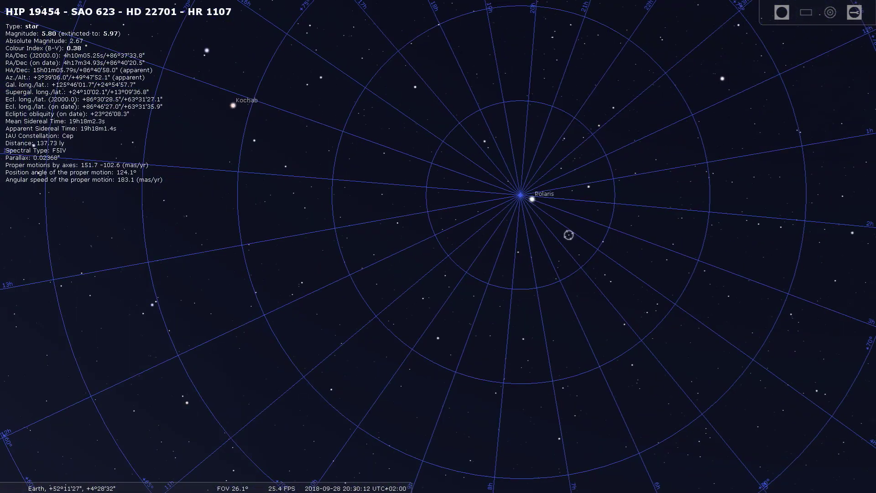
scroll(438, 246, "down", 4)
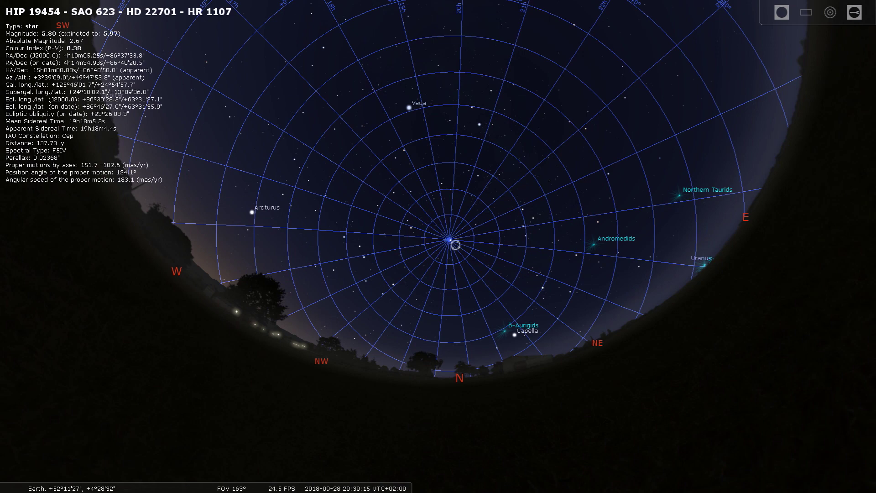
left_click_drag(450, 240, 483, 239)
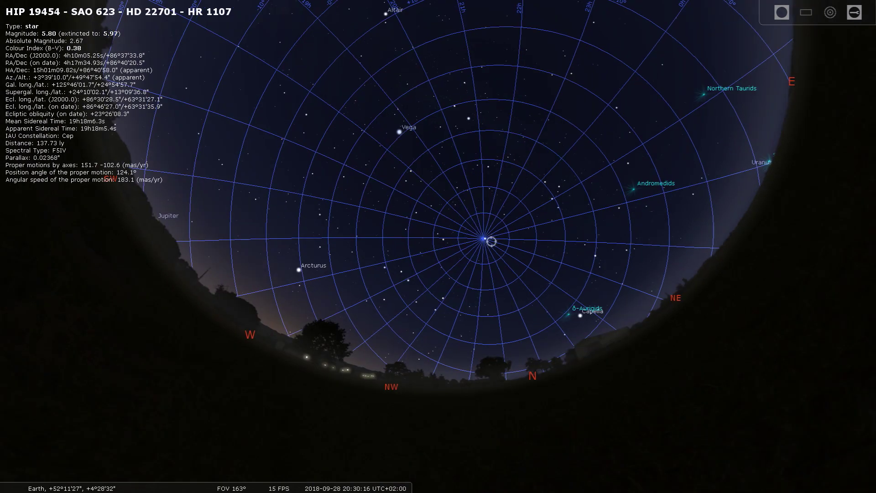
- Switch to EOS Utility and open the camera settings and remote shooting controls for the EOS 7D
key("super")
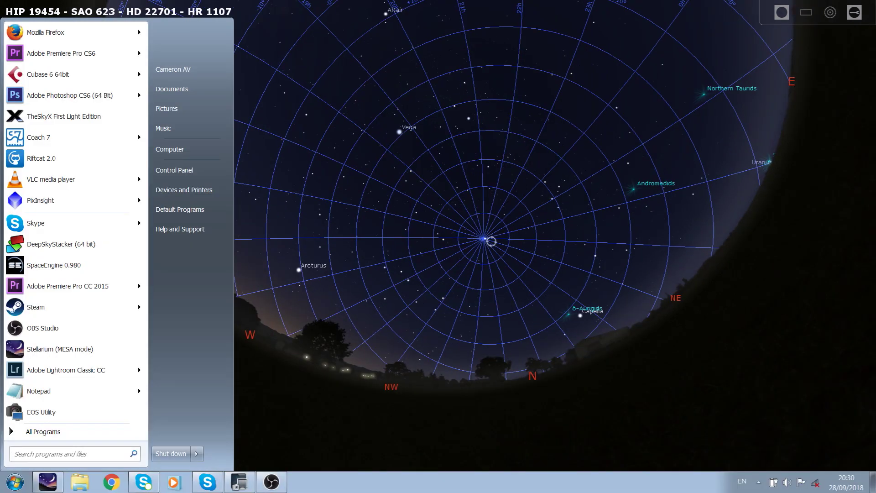
left_click(240, 482)
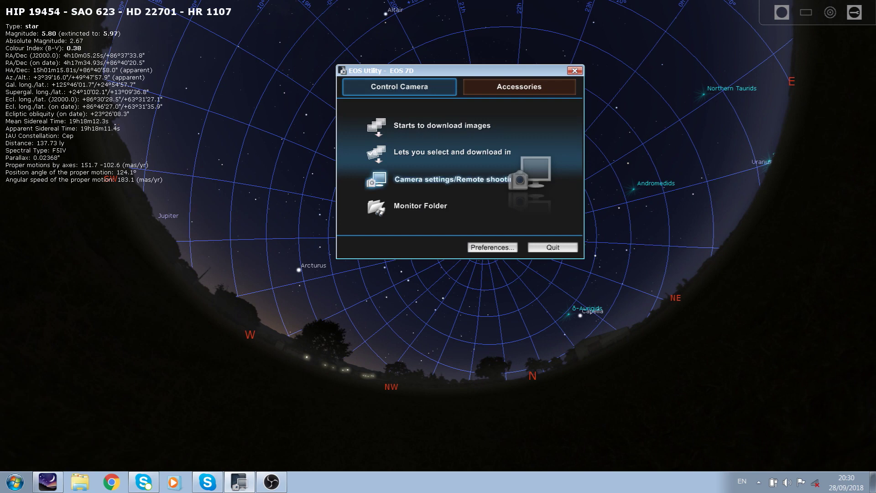
left_click(451, 179)
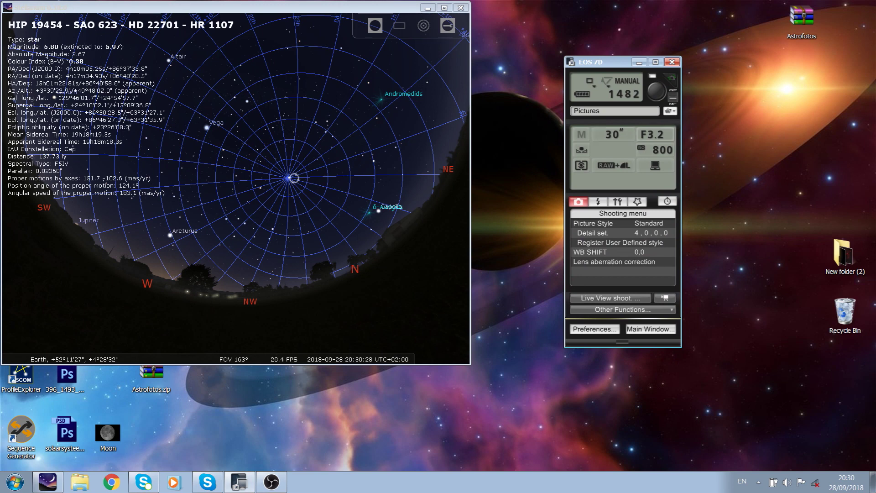
- Hide the equatorial grid in Stellarium and maximize its window
mouse_move(162, 354)
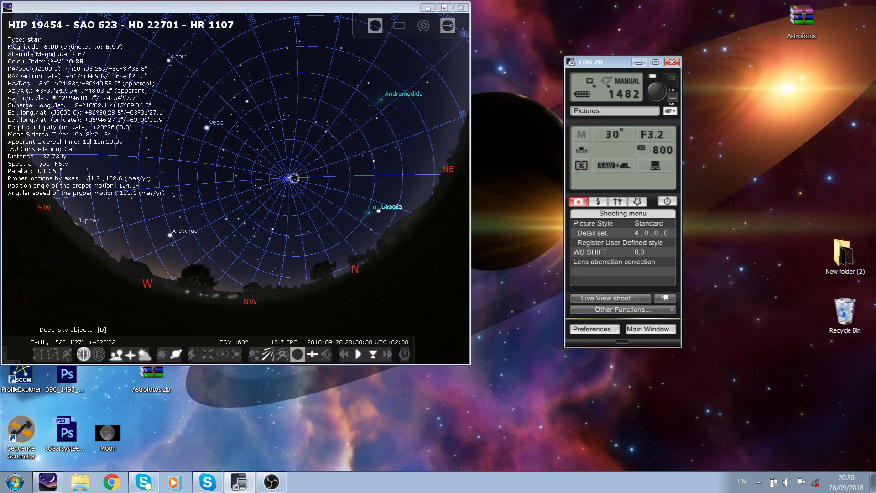
left_click(83, 353)
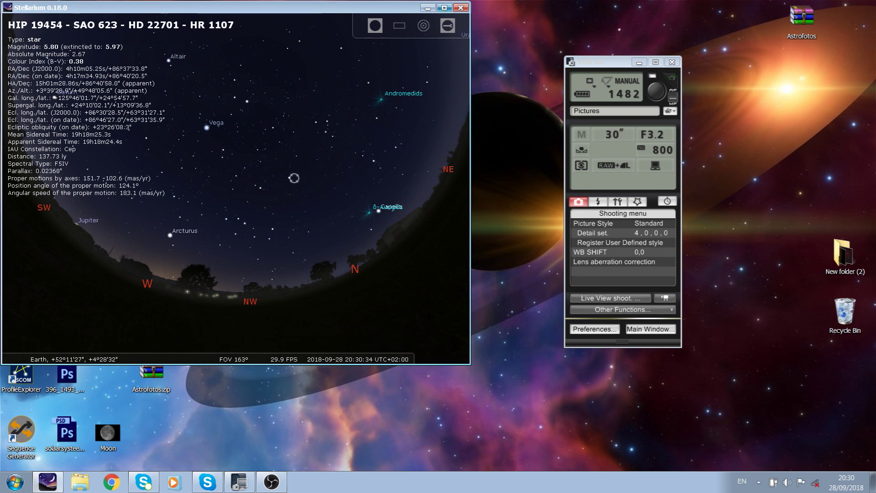
left_click(444, 8)
- Open the dialog for slewing the telescope to coordinates and bring up the telescope configuration from it
mouse_move(341, 461)
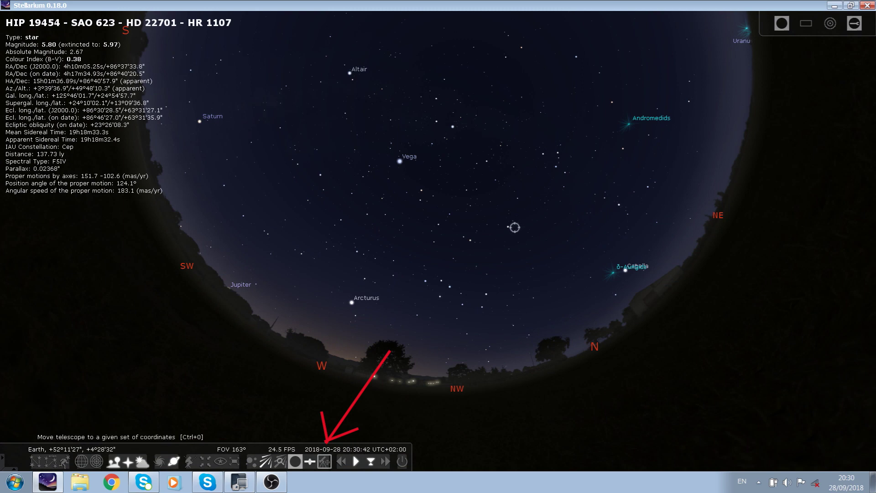
left_click(325, 461)
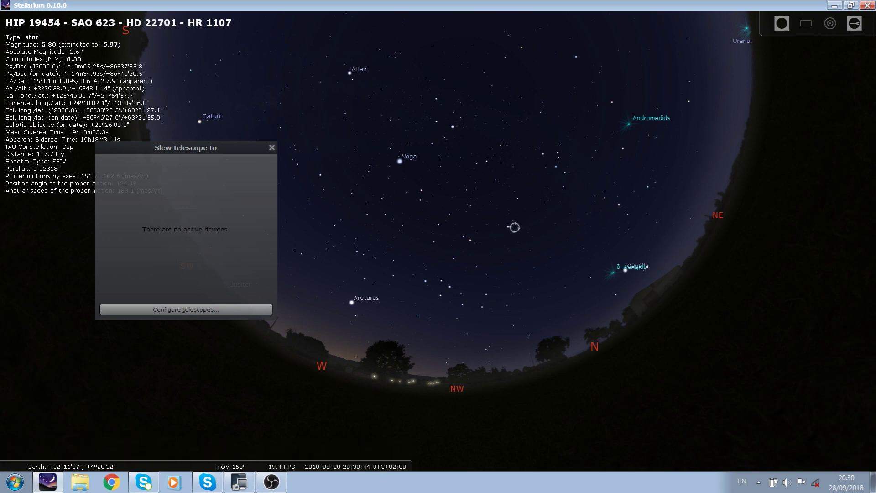
left_click(186, 309)
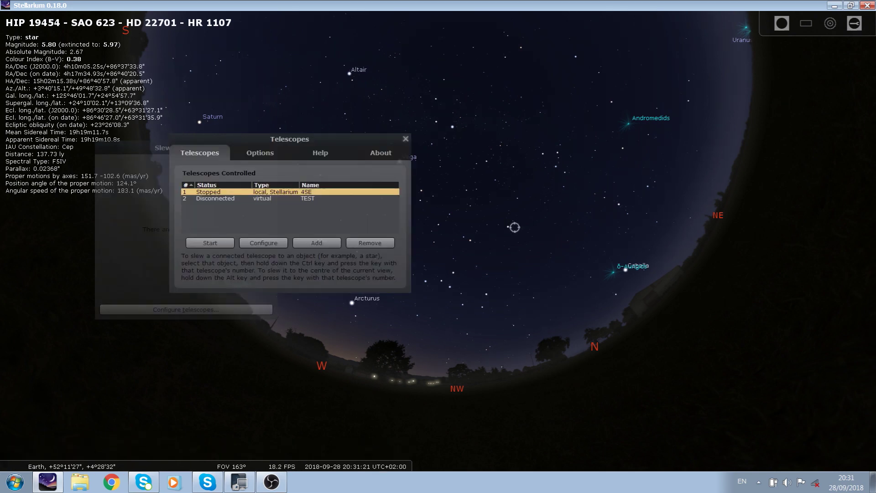
- Examine the settings for adding a telescope controlled through a serial port, including its name, port, device model and field of view indicators
left_click(316, 242)
scroll(260, 203, "down", 1)
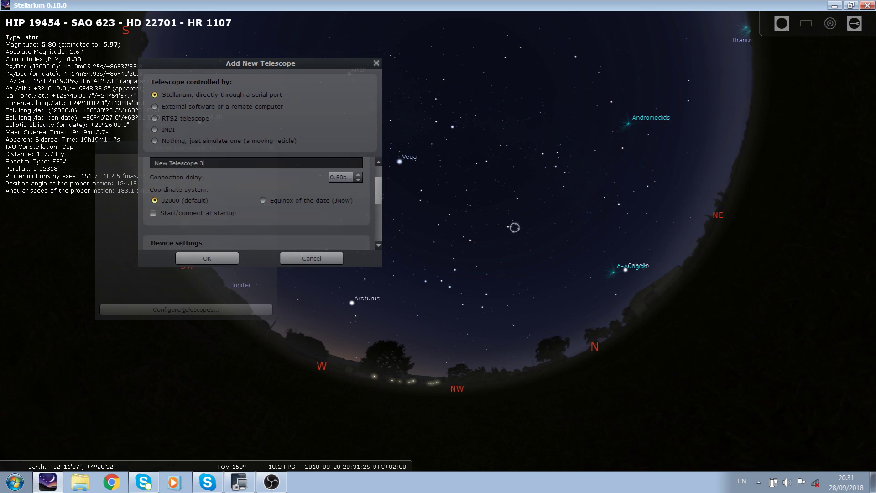
triple_click(179, 162)
left_click(201, 163)
scroll(255, 201, "down", 2)
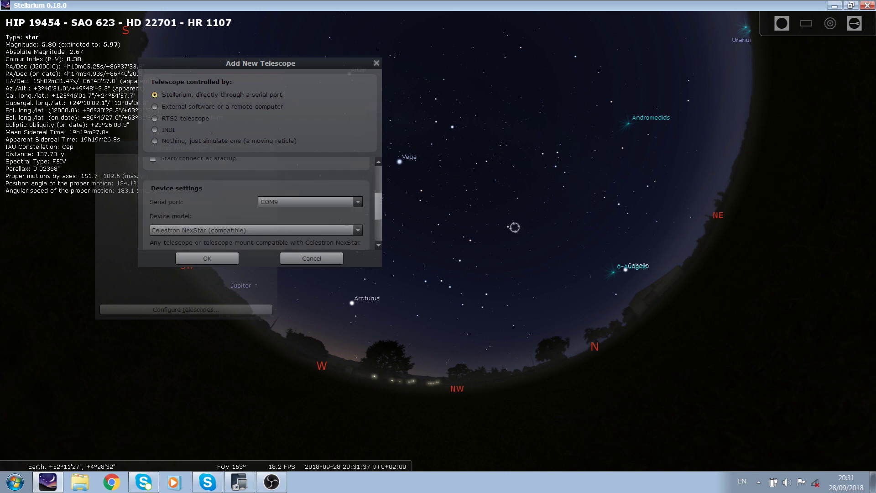
scroll(261, 204, "down", 2)
scroll(260, 204, "up", 2)
left_click(278, 201)
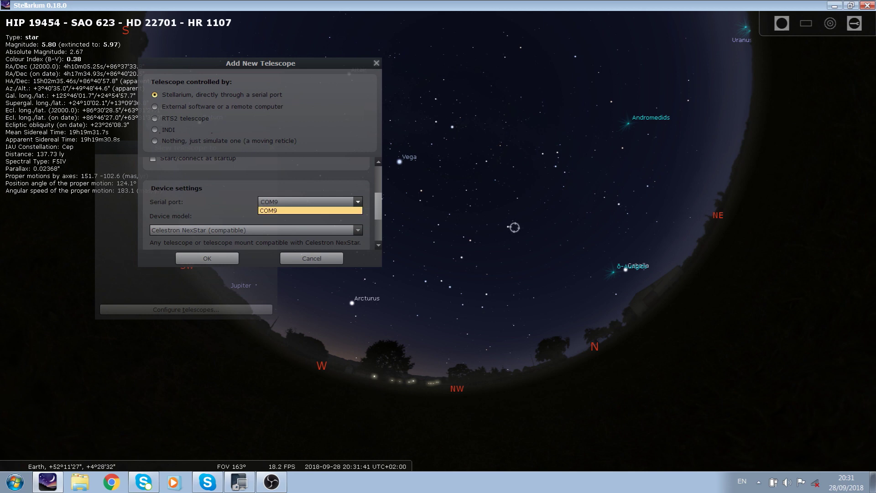
left_click(278, 200)
scroll(260, 203, "down", 2)
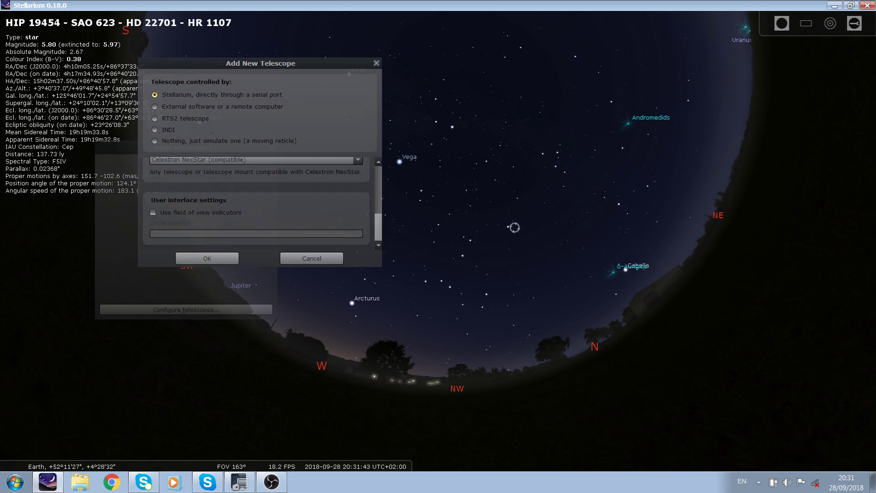
scroll(260, 203, "up", 2)
scroll(260, 203, "down", 2)
scroll(260, 203, "up", 2)
left_click(208, 259)
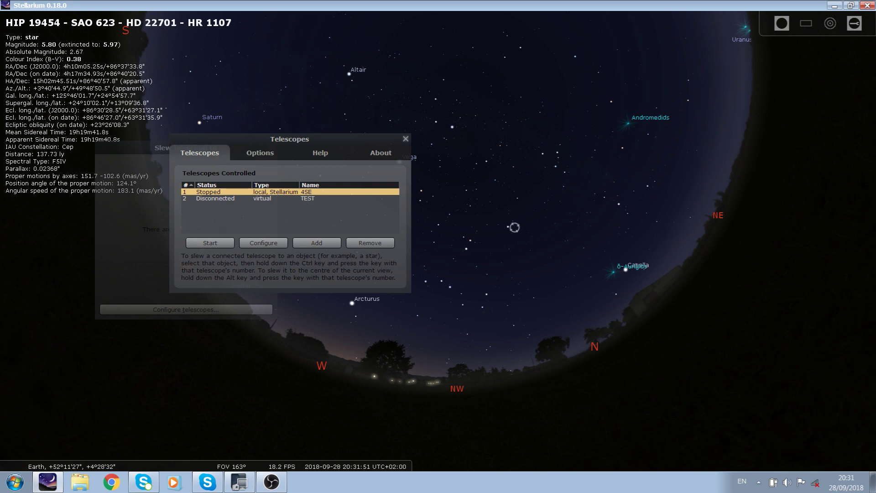
- Start the connection to the 4SE telescope and close the telescope configuration
left_click(209, 242)
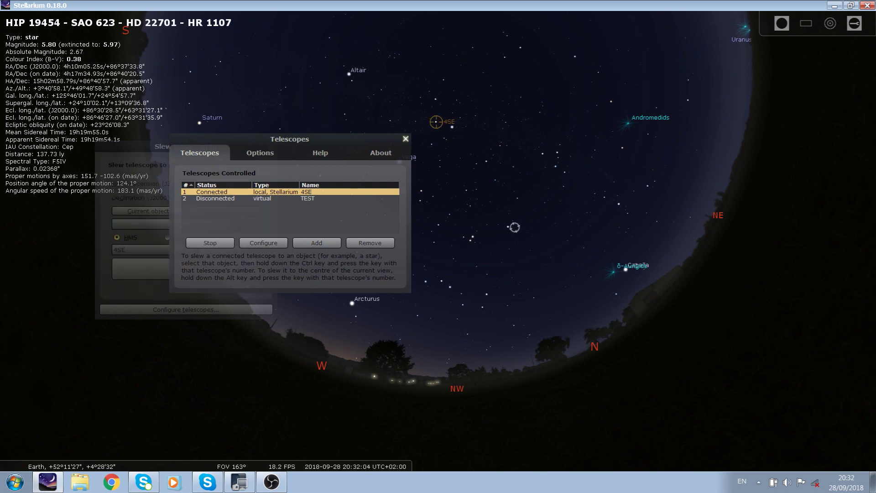
left_click(405, 138)
left_click(230, 129)
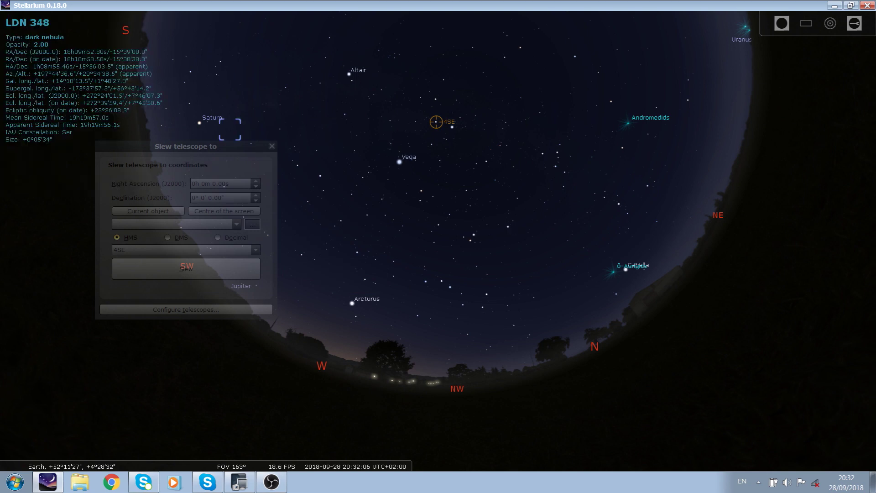
left_click(230, 146)
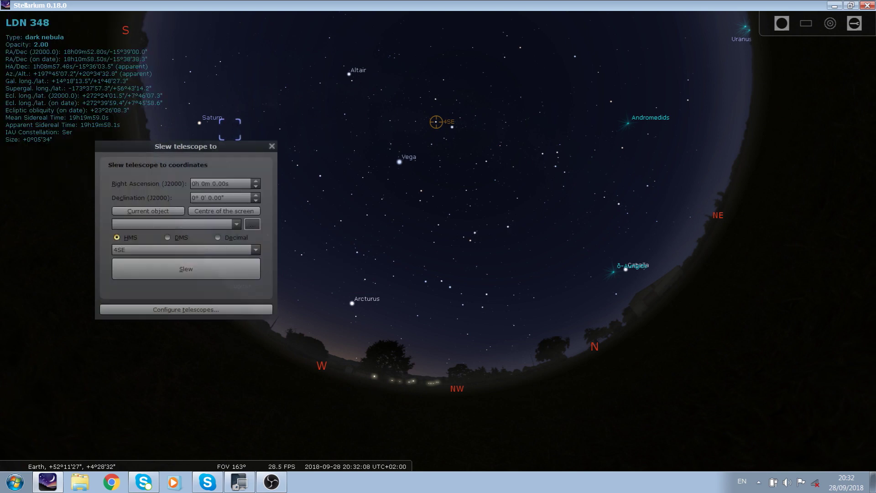
- Show the sky view in full screen and close the telescope slewing dialog
key("F11")
scroll(365, 274, "up", 1)
left_click_drag(365, 274, 436, 346)
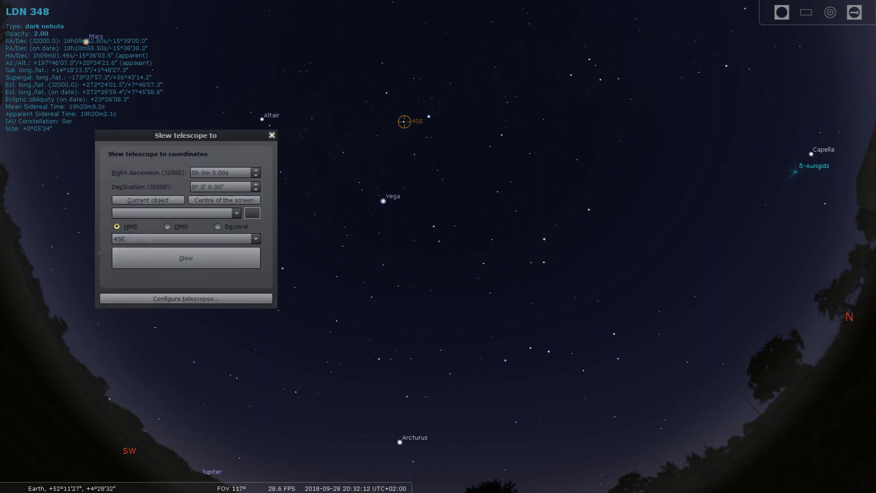
left_click(272, 135)
- Examine where the 4SE telescope reticle points near Sadr, along with the surrounding nebulae in Cygnus
scroll(365, 246, "up", 3)
left_click_drag(365, 246, 571, 310)
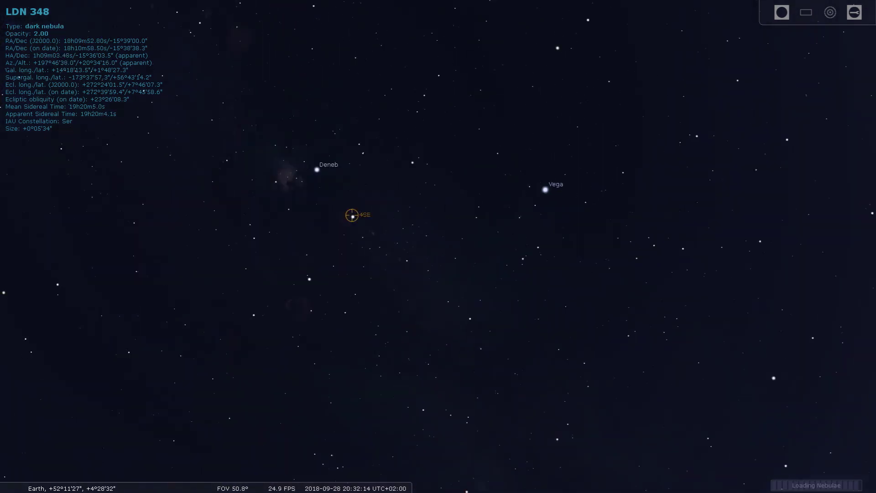
scroll(438, 246, "up", 1)
left_click_drag(272, 188, 450, 197)
scroll(450, 197, "up", 3)
left_click_drag(492, 30, 438, 159)
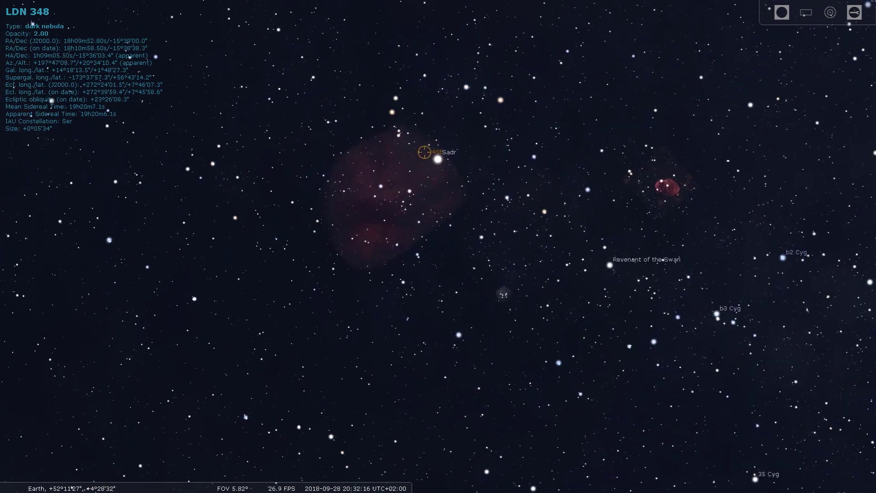
scroll(485, 162, "up", 4)
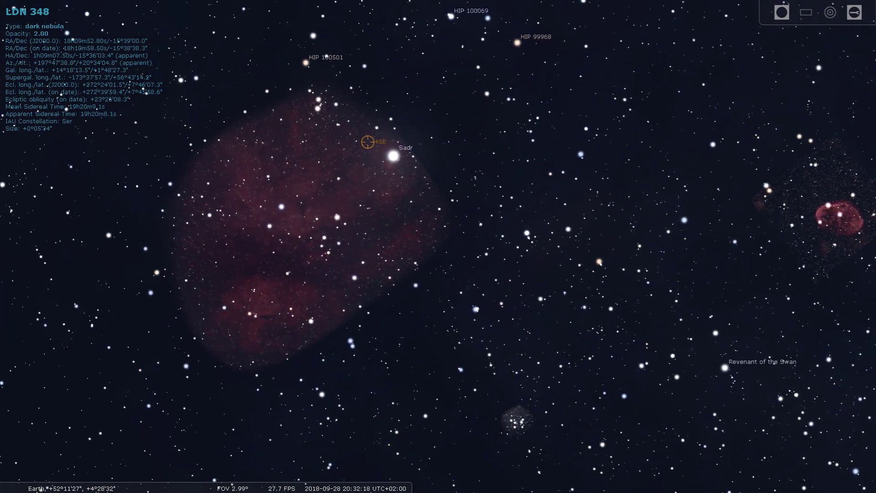
scroll(438, 246, "down", 1)
left_click_drag(593, 228, 434, 248)
scroll(434, 248, "up", 1)
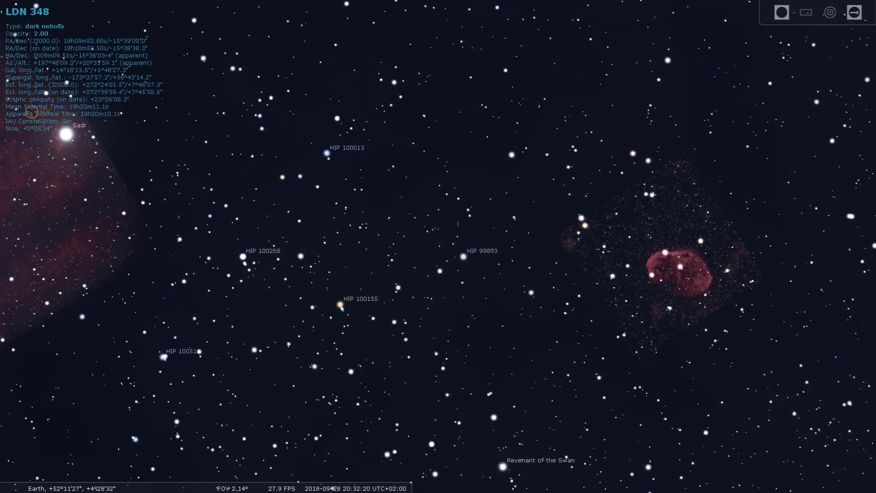
left_click_drag(205, 224, 672, 243)
scroll(671, 243, "down", 2)
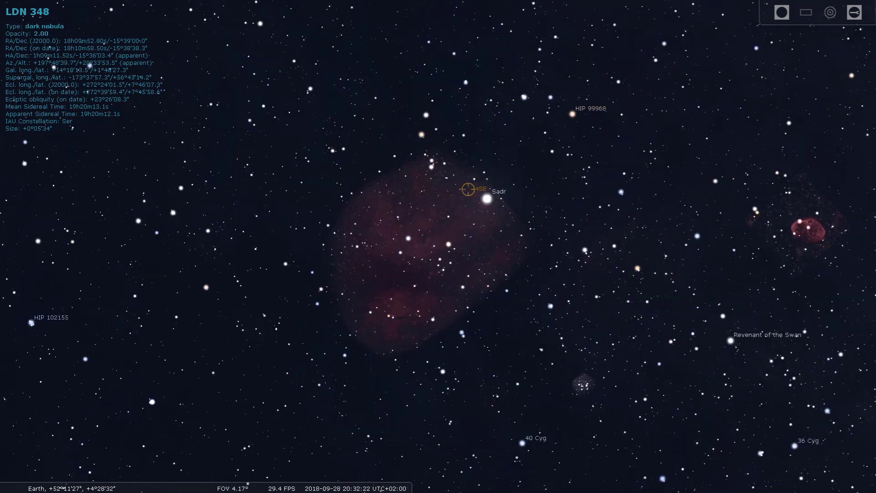
scroll(438, 247, "down", 5)
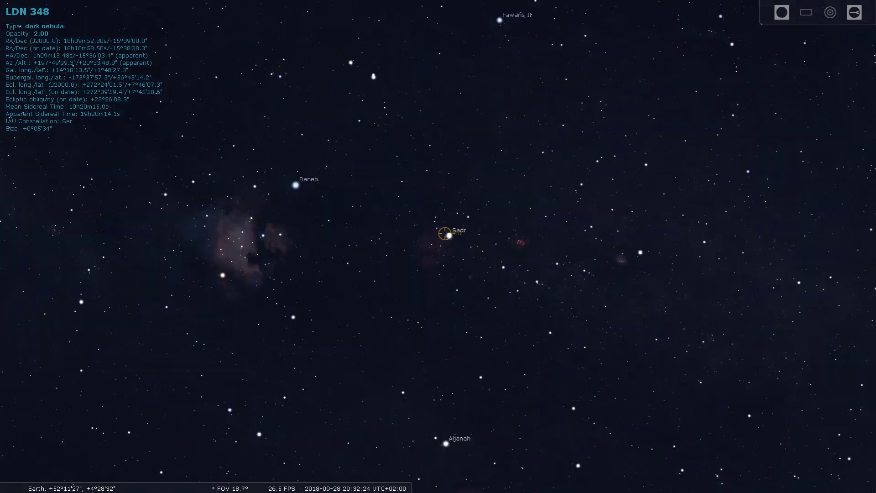
scroll(438, 246, "down", 1)
- Locate the large nebula near Deneb and select the star 57 Cyg, with the EOS 7D sensor frame and 200mm telephoto shown
left_click_drag(273, 248, 730, 215)
scroll(479, 211, "up", 2)
scroll(374, 256, "up", 2)
scroll(730, 215, "down", 2)
left_click_drag(411, 297, 649, 152)
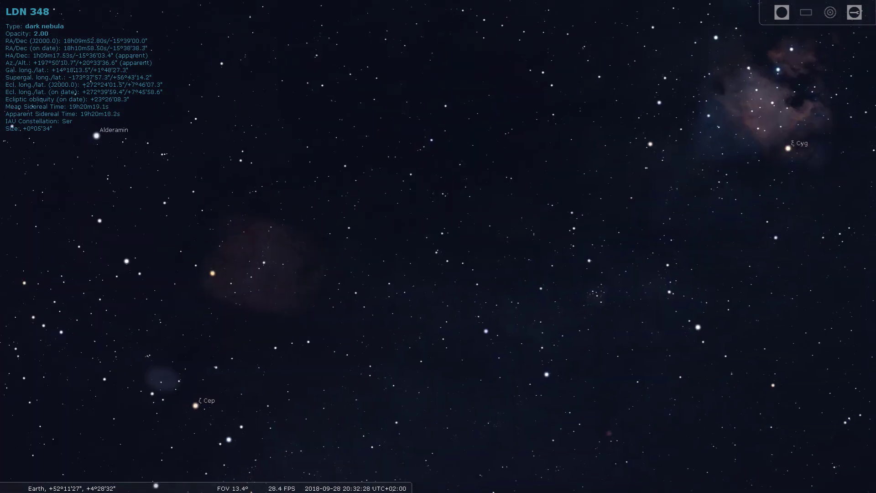
left_click_drag(803, 128, 315, 258)
scroll(315, 258, "up", 2)
left_click_drag(315, 258, 461, 277)
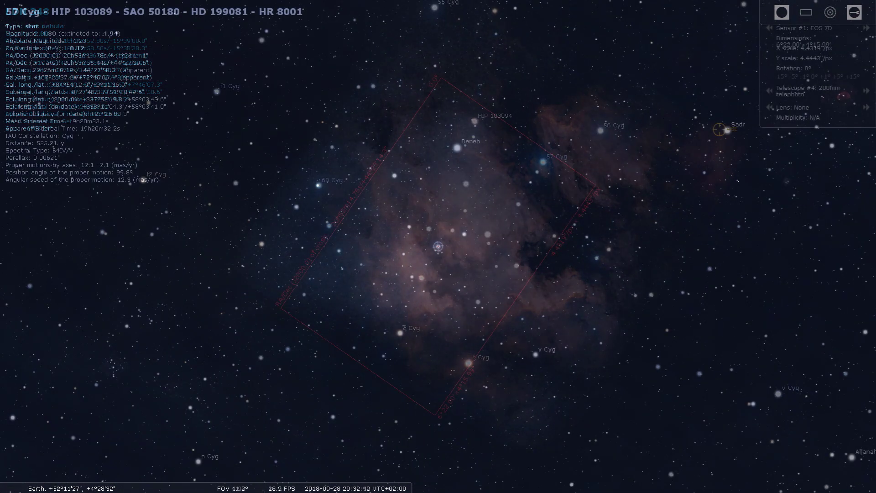
- Fine-tune the nebula's framing in the EOS 7D sensor rectangle and slew the 4SE telescope towards it
left_click_drag(503, 276, 435, 230)
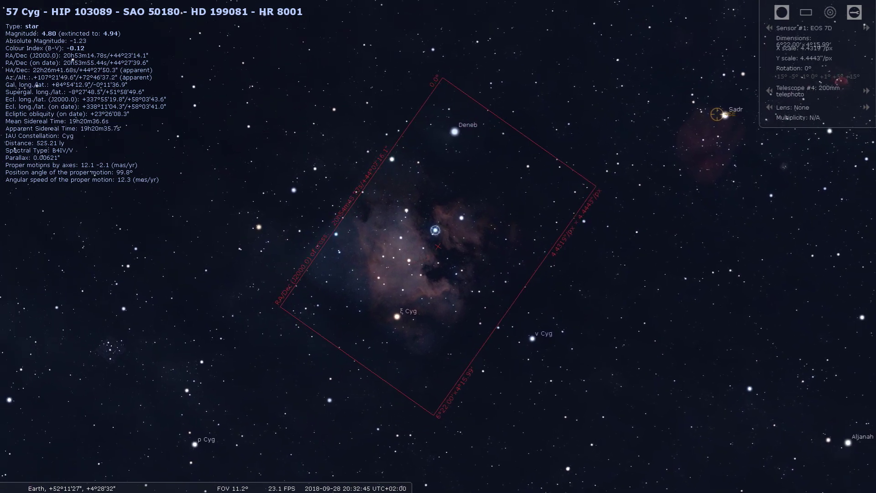
key("Up")
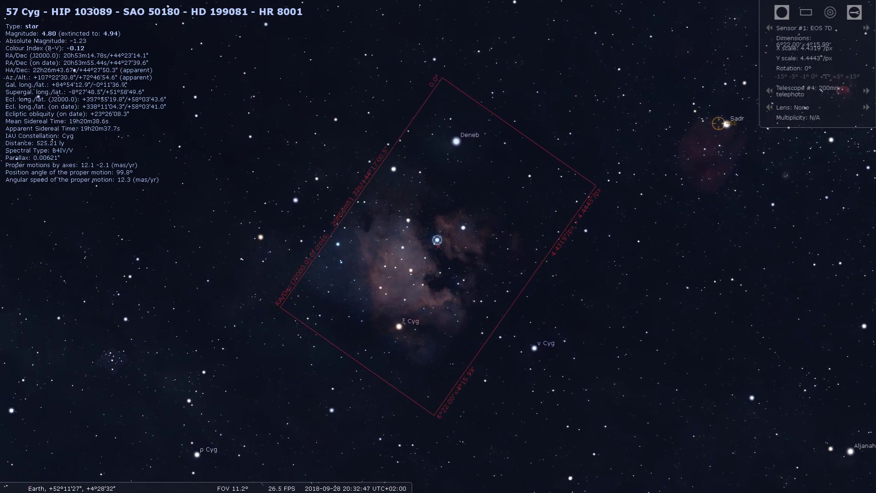
key("Down")
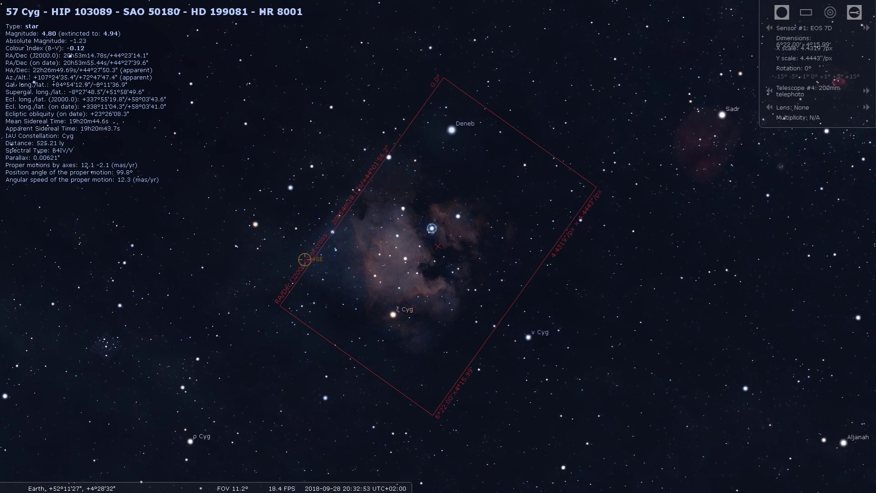
key("Page_Up")
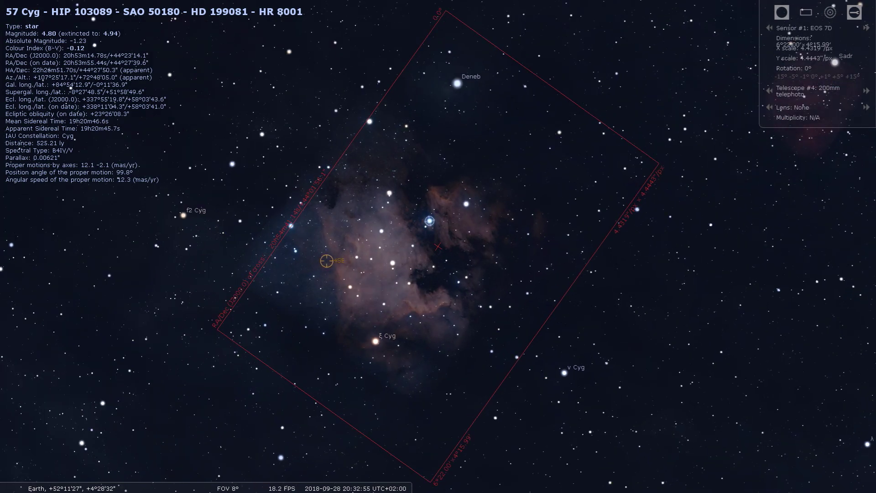
key("Page_Up")
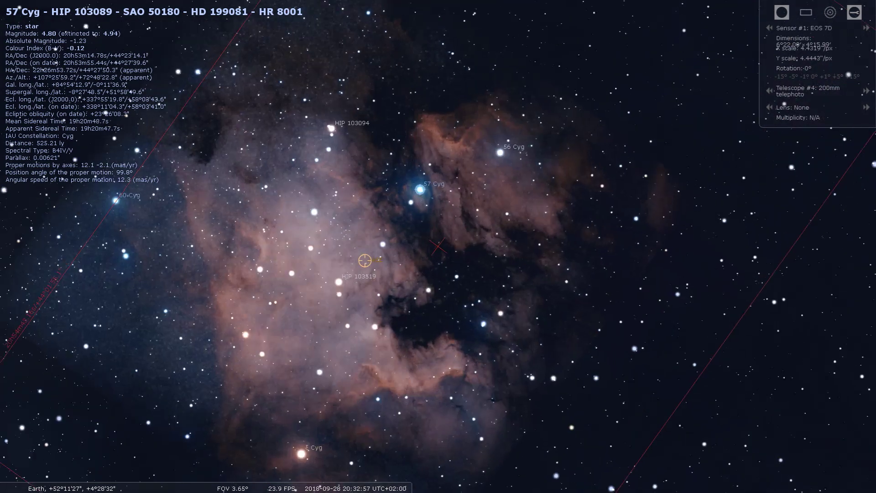
- Examine the 4SE telescope reticle's position in the nebula and the wider sky around Deneb
key("Page_Up")
key("Page_Down")
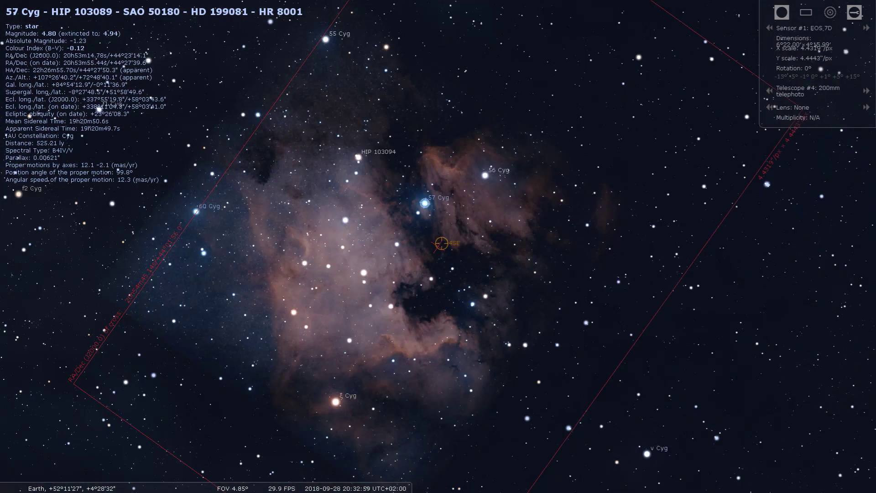
scroll(438, 246, "down", 2)
scroll(438, 247, "down", 1)
left_click_drag(438, 247, 616, 283)
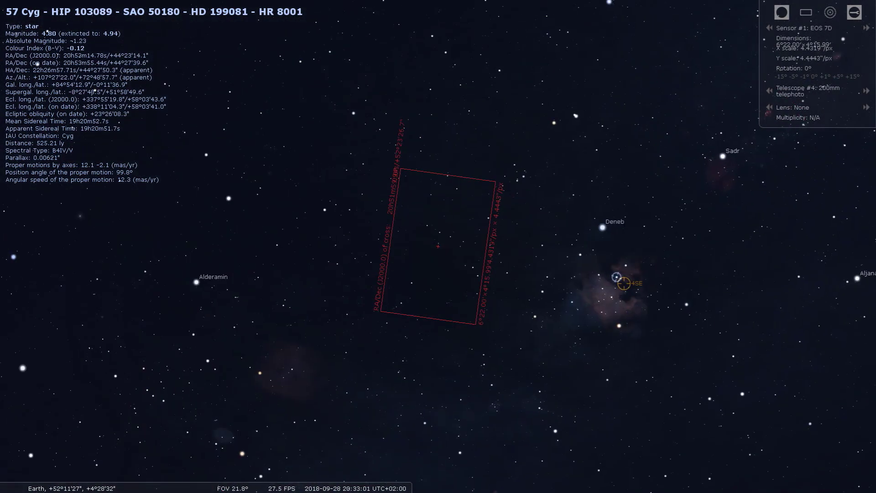
- Turn the EOS 7D sensor frame off and on again, then centre it on Deneb and slew the 4SE telescope there
left_click(806, 12)
scroll(438, 246, "down", 3)
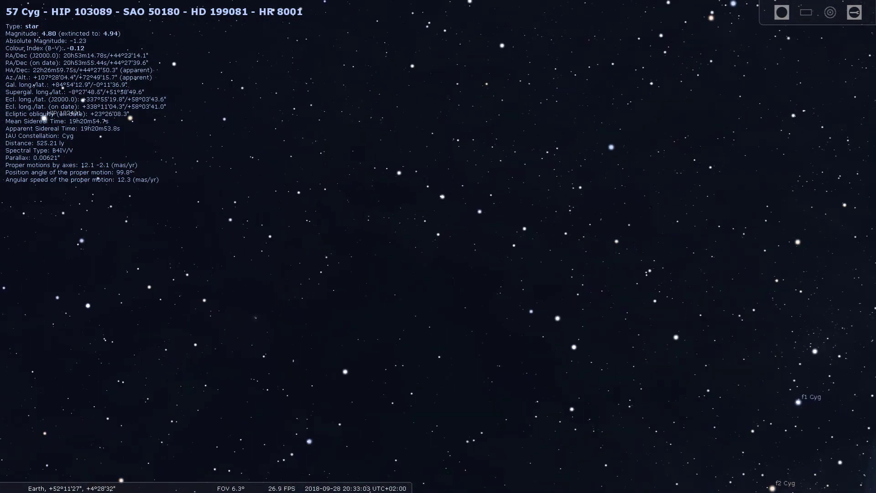
left_click_drag(438, 246, 186, 262)
scroll(438, 246, "up", 2)
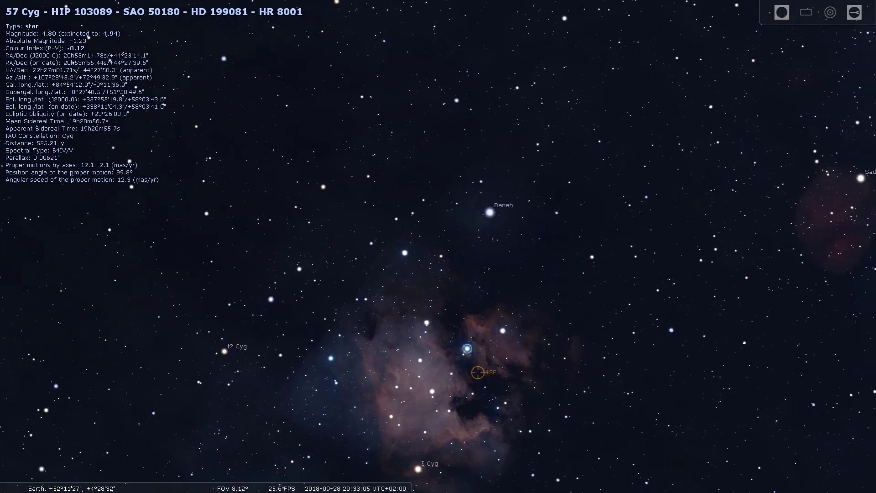
key("ctrl+shift+c")
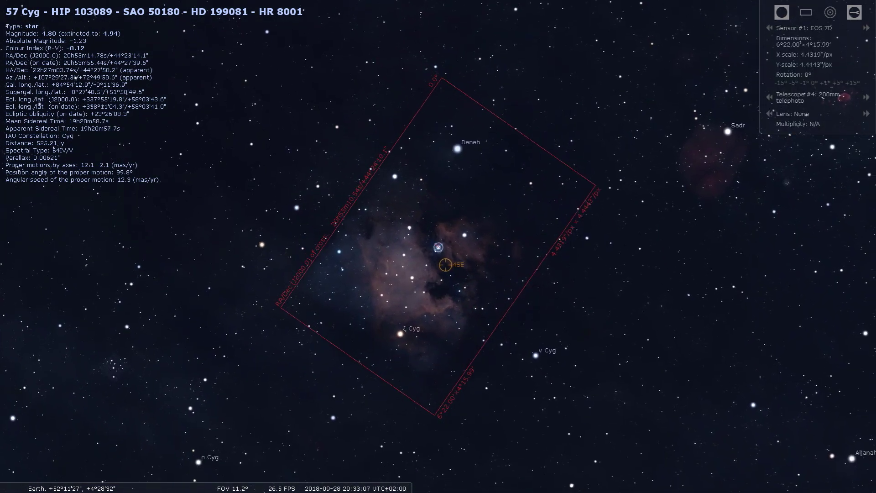
left_click_drag(438, 246, 435, 295)
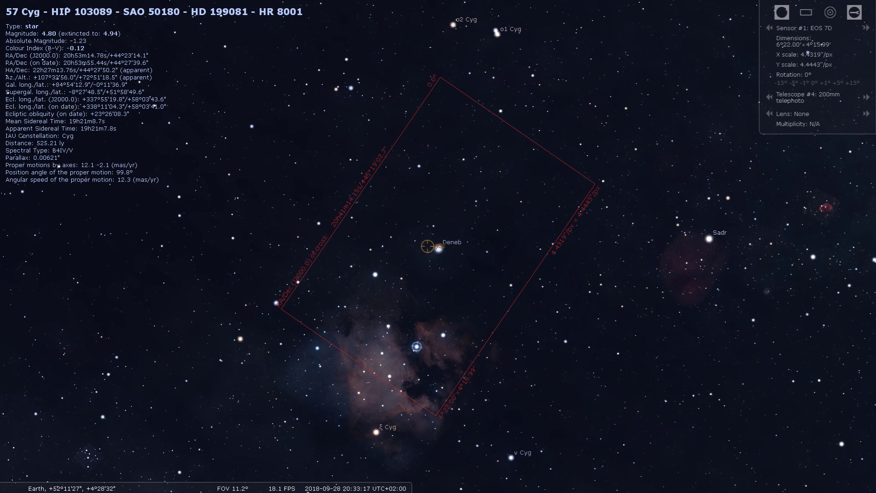
- Leave full screen, set the EOS 7D exposure time to 10 seconds, and take a test shot of Deneb
key("F11")
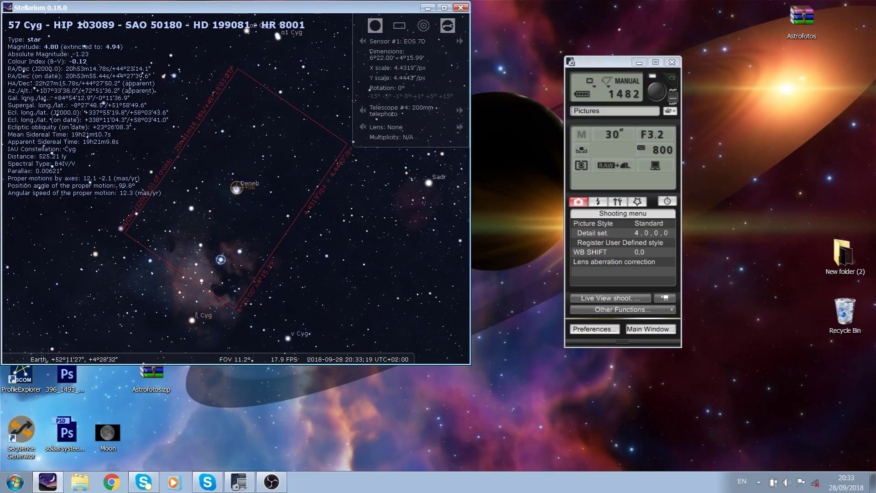
left_click(613, 134)
scroll(613, 134, "down", 7)
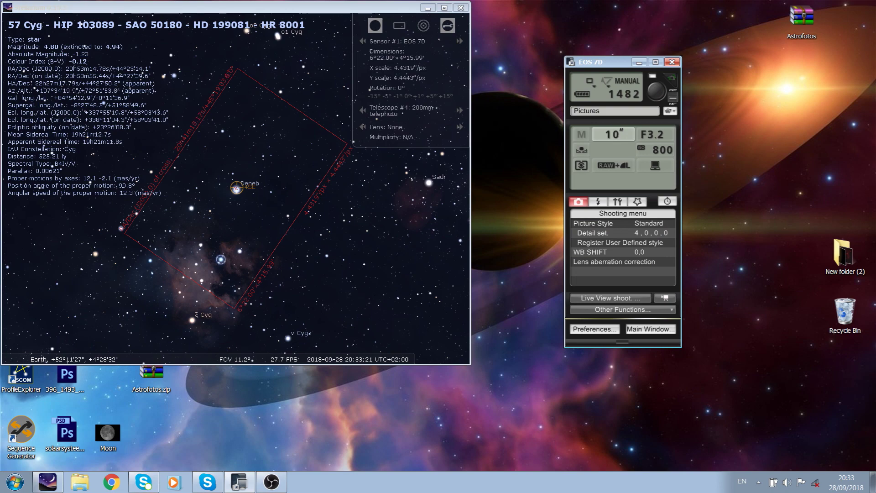
left_click(657, 92)
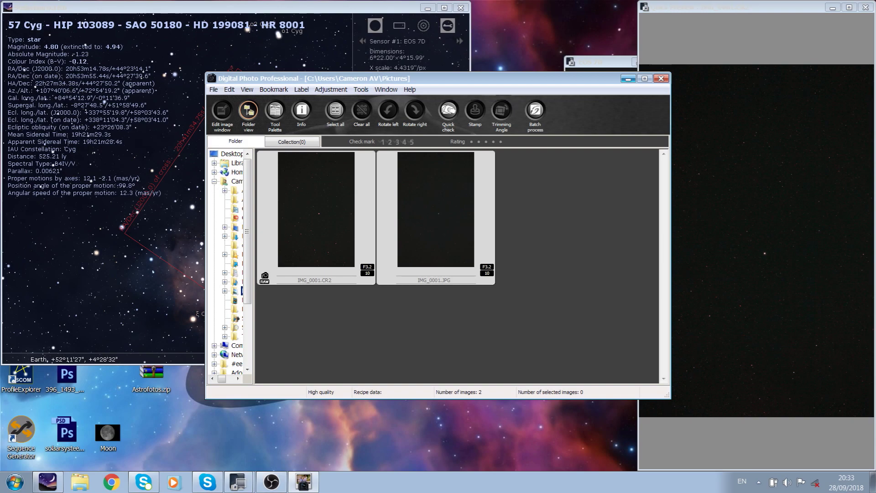
- Minimize Digital Photo Professional and place the Quick Preview of IMG_0001.CR2 beside the sky view for comparison
left_click(627, 79)
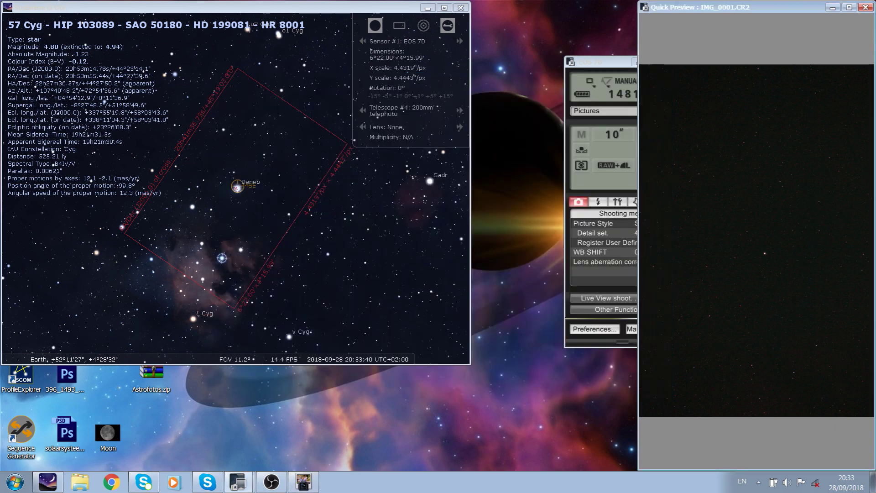
left_click_drag(730, 7, 534, 13)
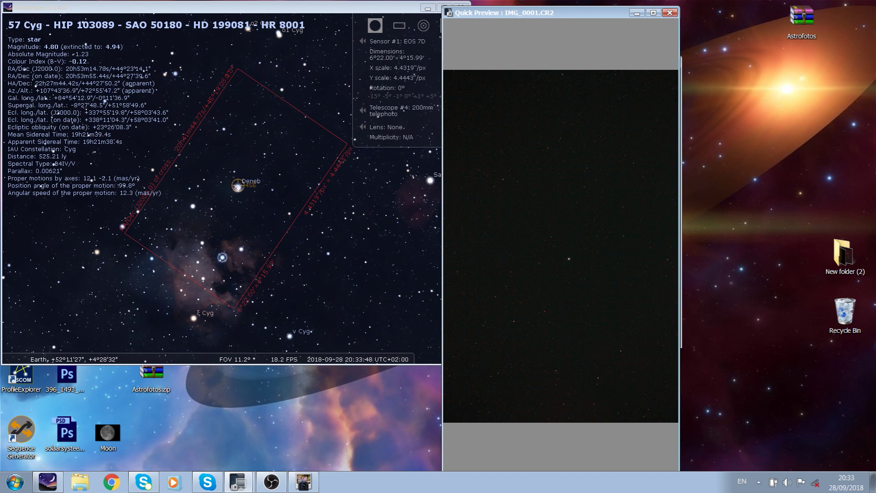
left_click(637, 13)
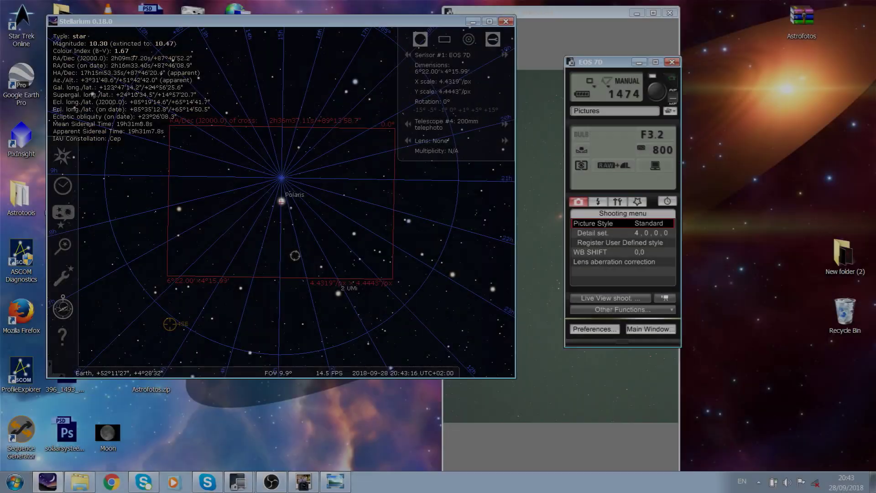
- Compare the azimuthal and equatorial mount views around Polaris, return to the equatorial mount, and hide the equatorial grid
scroll(281, 202, "down", 3)
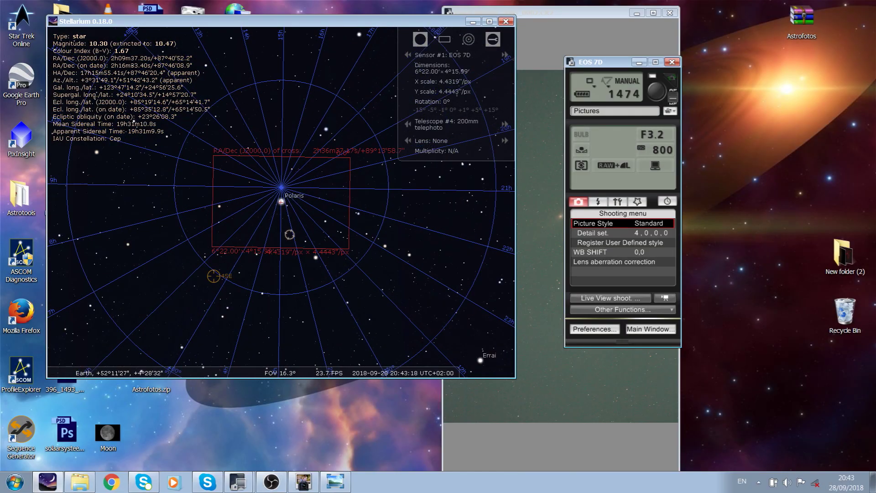
scroll(281, 201, "down", 3)
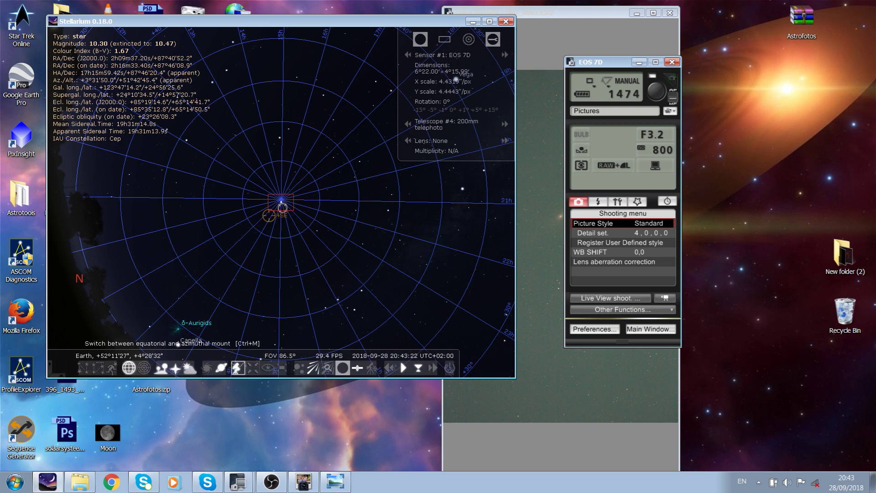
left_click(238, 367)
scroll(237, 367, "up", 5)
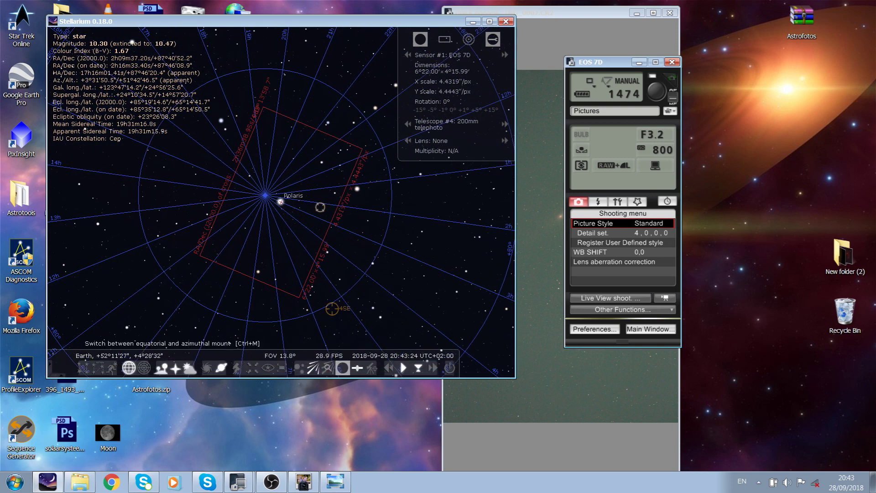
left_click(238, 367)
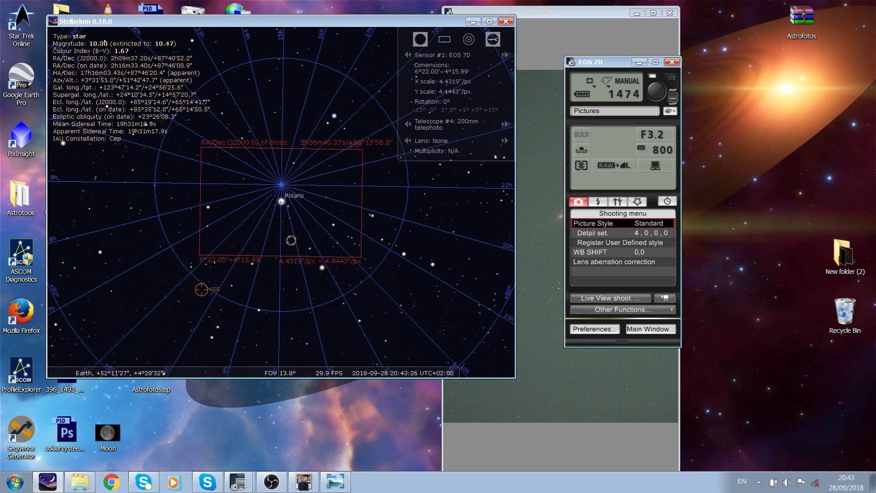
left_click(129, 367)
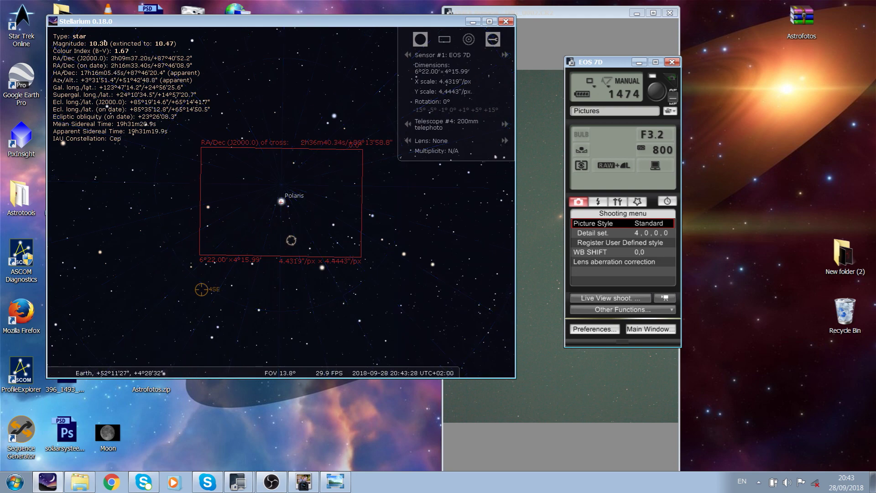
- Move the EOS 7D sensor frame from Polaris past Deneb to the loop-shaped nebula beside 52 Cyg
scroll(281, 202, "up", 2)
left_click_drag(301, 201, 226, 223)
scroll(281, 202, "down", 8)
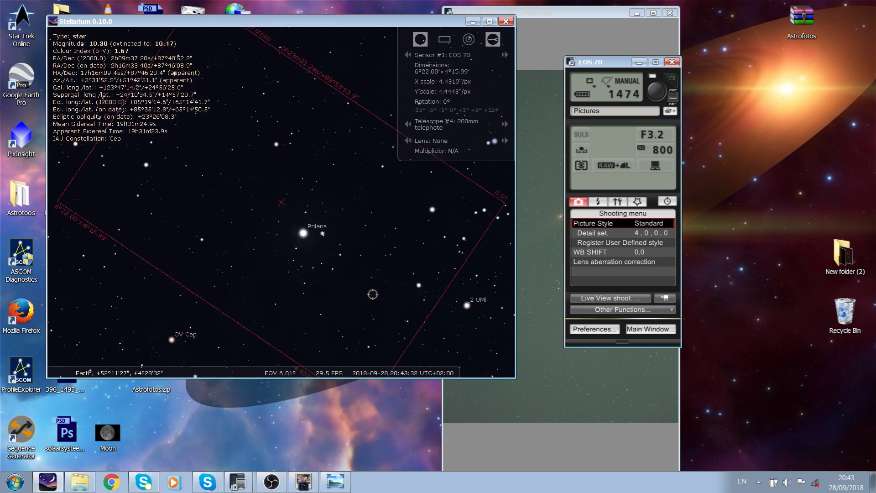
scroll(281, 201, "down", 6)
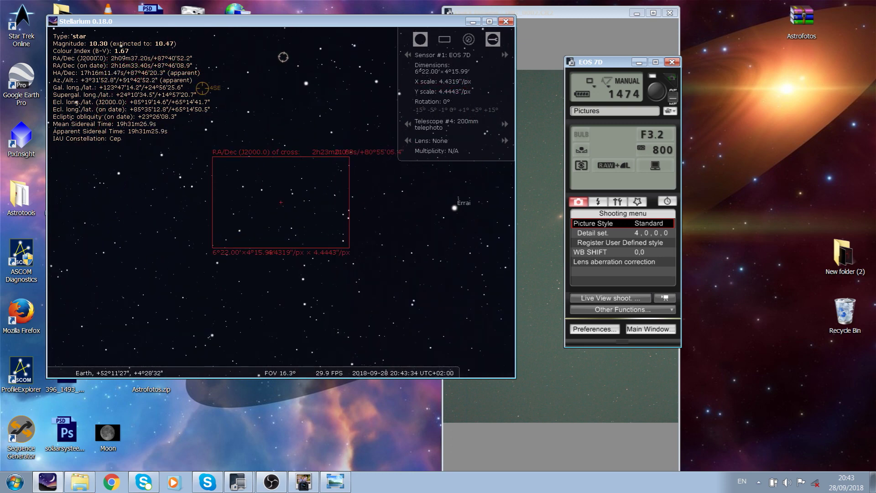
scroll(281, 201, "up", 4)
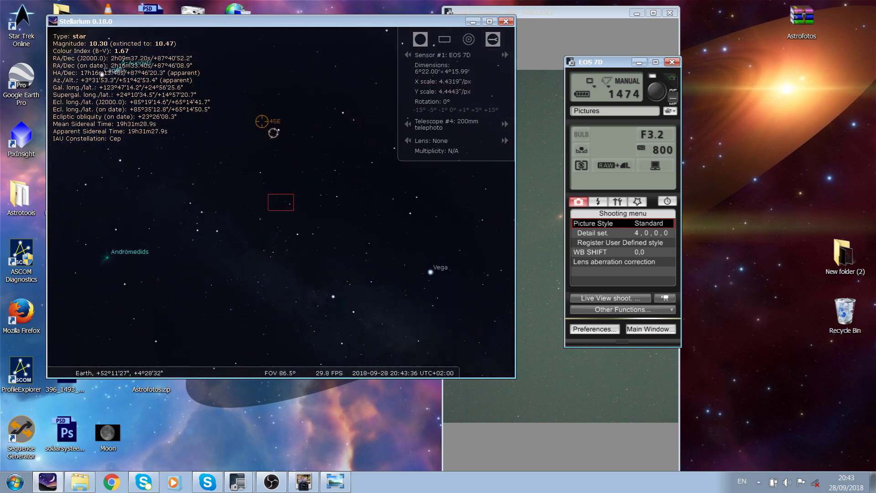
scroll(281, 201, "up", 4)
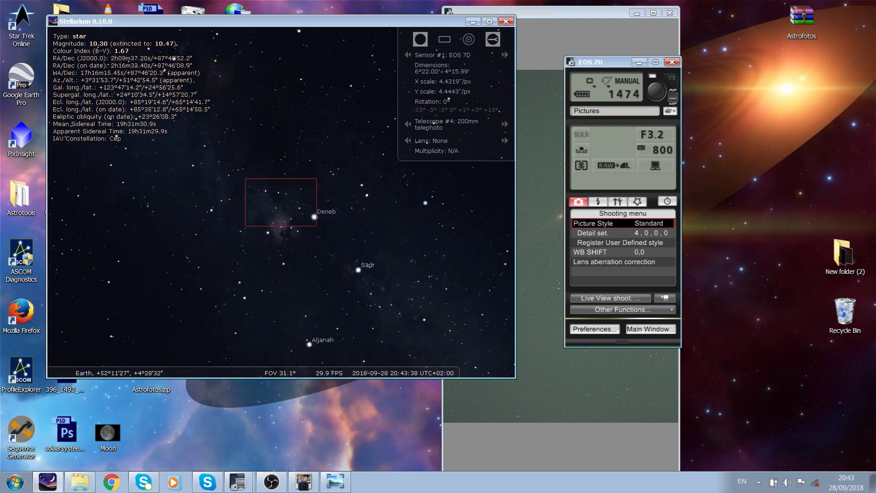
scroll(281, 202, "down", 3)
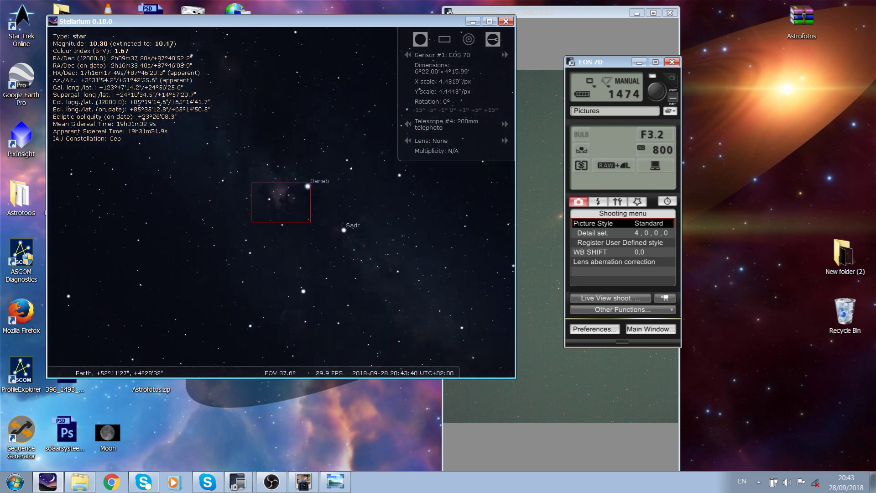
left_click_drag(178, 214, 259, 175)
scroll(259, 176, "up", 2)
scroll(281, 201, "up", 4)
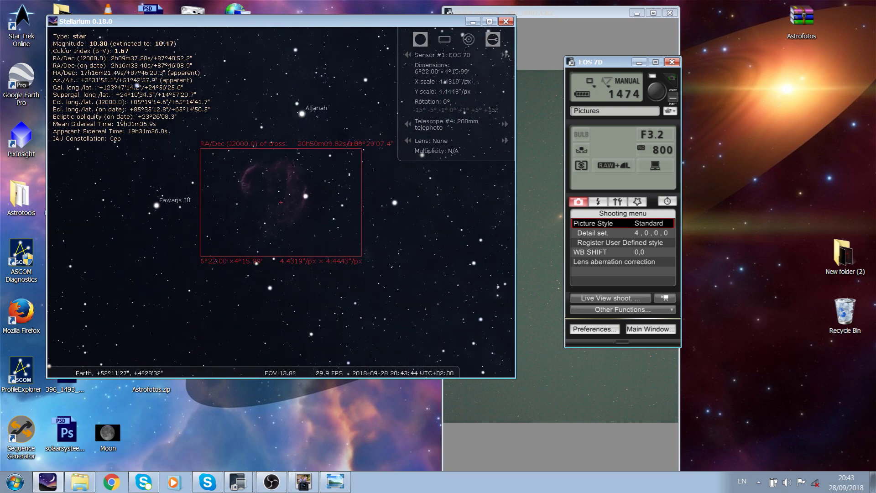
- Centre the loop-shaped nebula in the EOS 7D sensor frame and select a faint star near its middle
left_click_drag(206, 200, 274, 192)
left_click(256, 199)
left_click(266, 205)
left_click(286, 201)
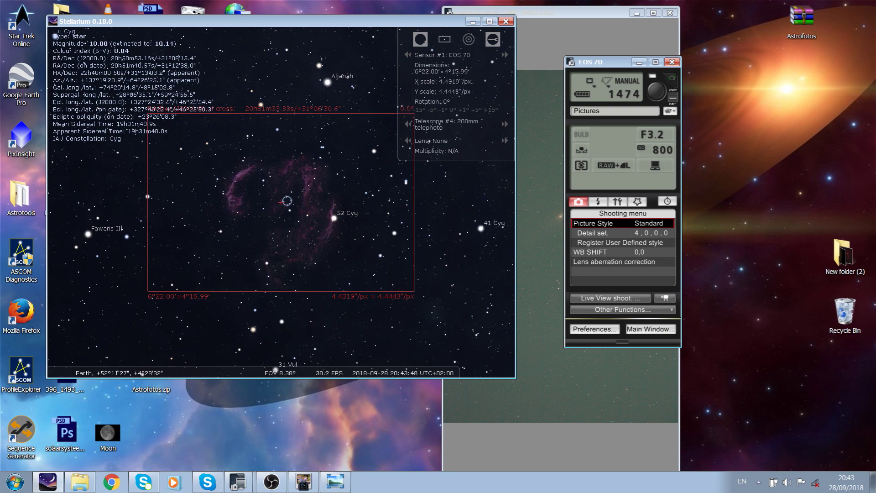
- Restart the 4SE telescope's connection in the telescope configuration and close the configuration window
mouse_move(142, 373)
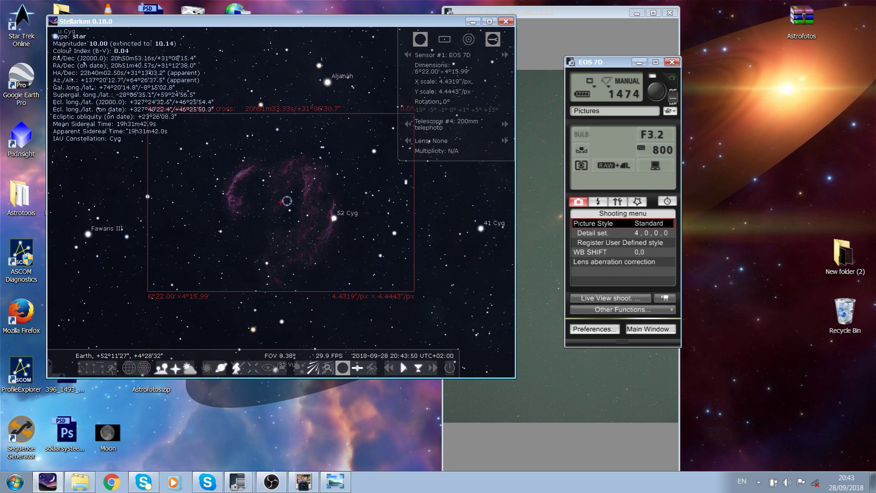
left_click(371, 368)
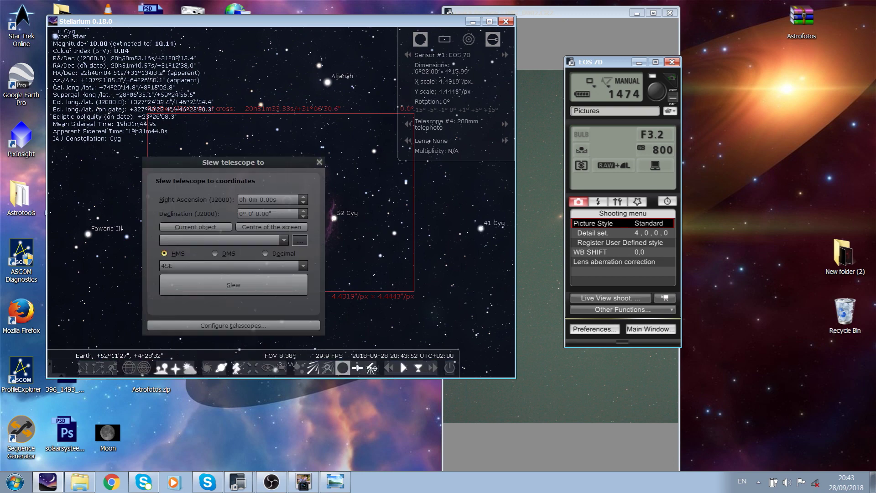
left_click(233, 325)
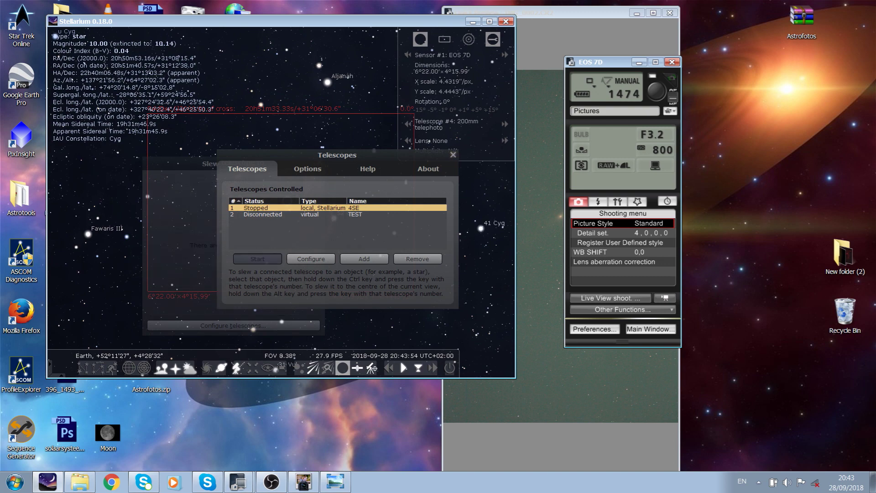
left_click(453, 154)
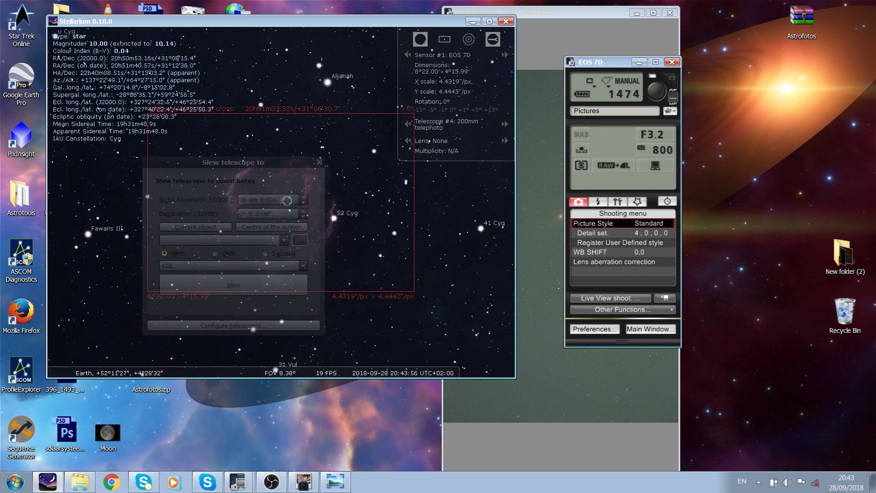
- Close the slewing dialog, slew the 4SE telescope to the framed nebula, and start a bulb exposure on the EOS 7D
left_click(319, 162)
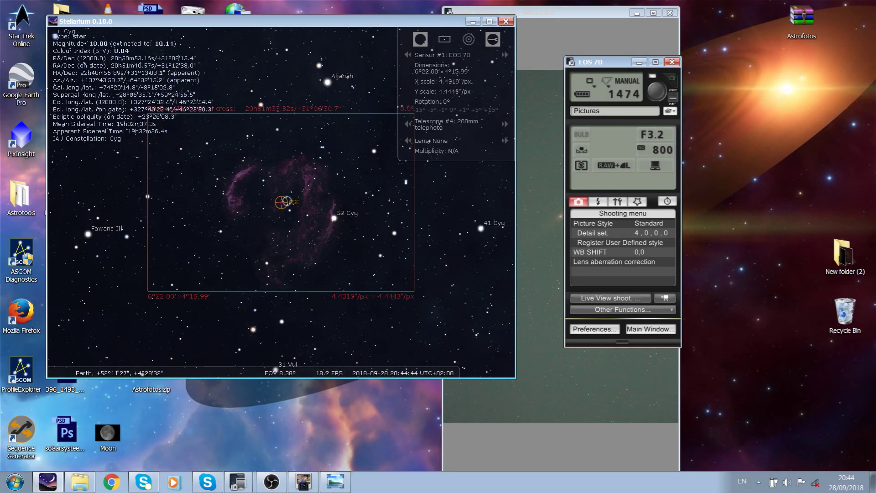
left_click(657, 92)
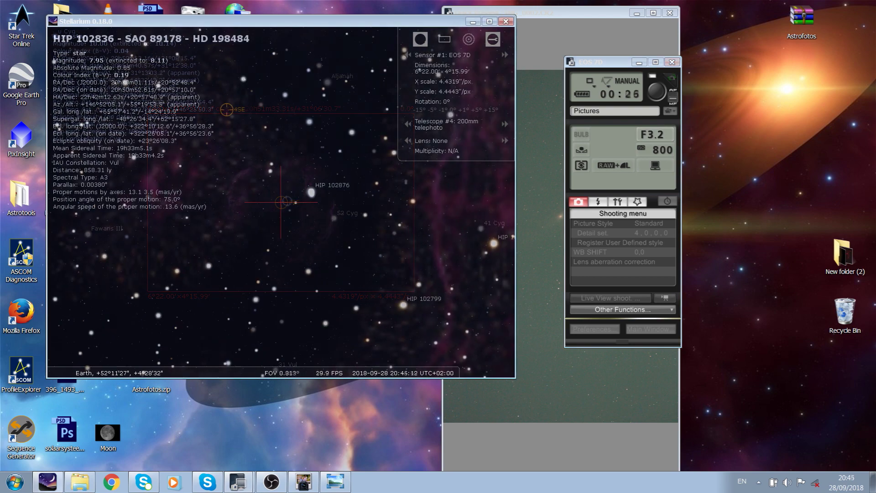
- Examine the nebula beside 52 Cyg and the 4SE reticle's position within the sensor frame at several scales
scroll(281, 202, "down", 3)
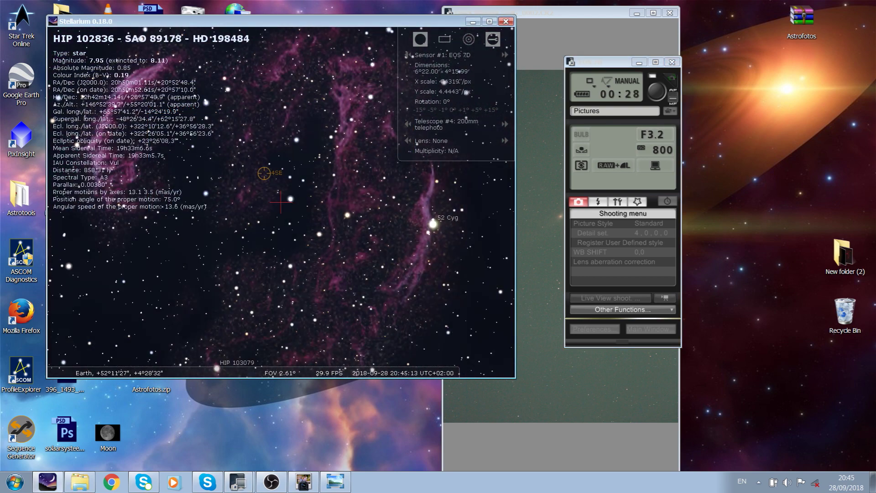
scroll(281, 202, "down", 10)
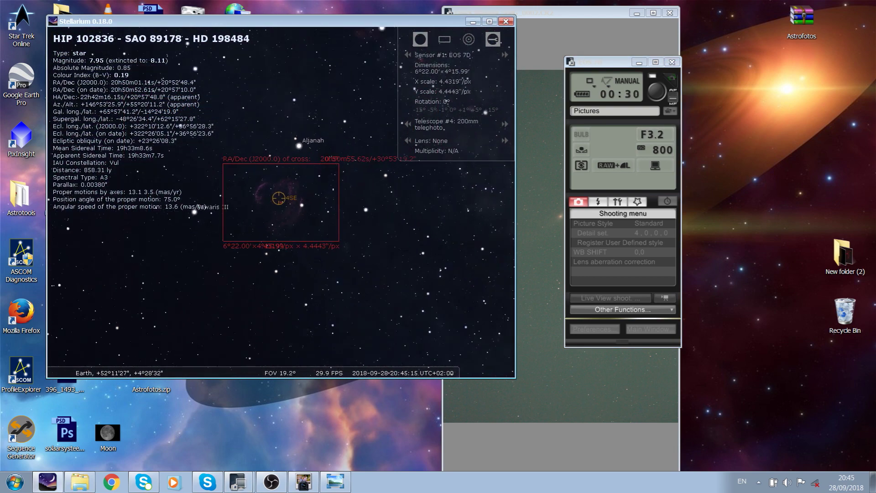
scroll(280, 202, "down", 2)
scroll(281, 202, "up", 2)
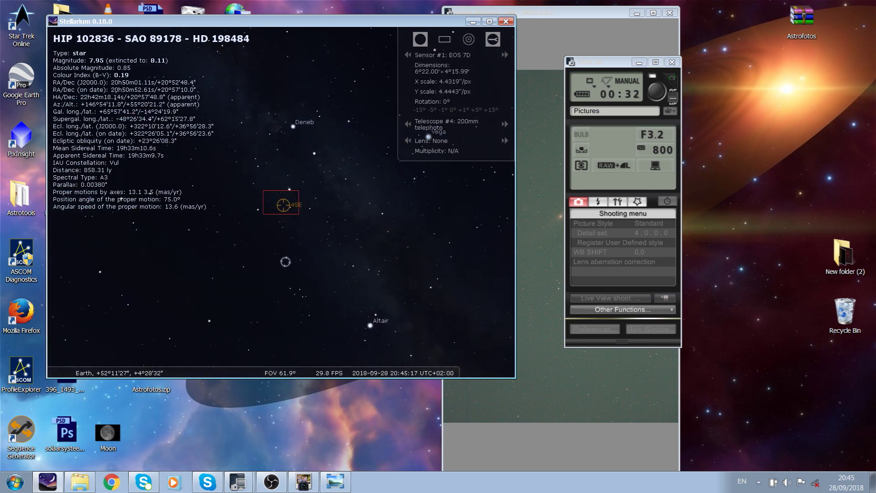
- Explore the nebulae around Deneb and Sadr with the EOS 7D sensor frame while the exposure runs
left_click_drag(214, 182, 497, 292)
left_click_drag(411, 205, 73, 173)
scroll(281, 202, "up", 1)
left_click_drag(228, 146, 335, 260)
scroll(281, 202, "up", 1)
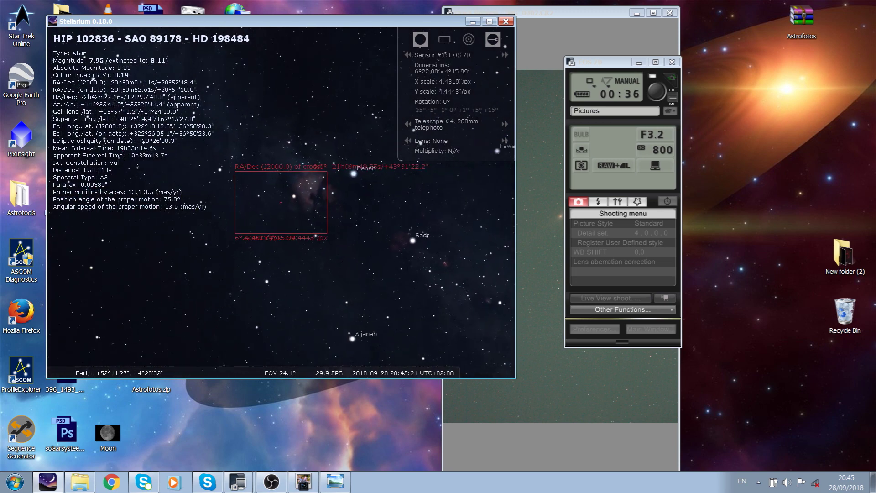
left_click_drag(351, 228, 274, 196)
scroll(280, 202, "up", 1)
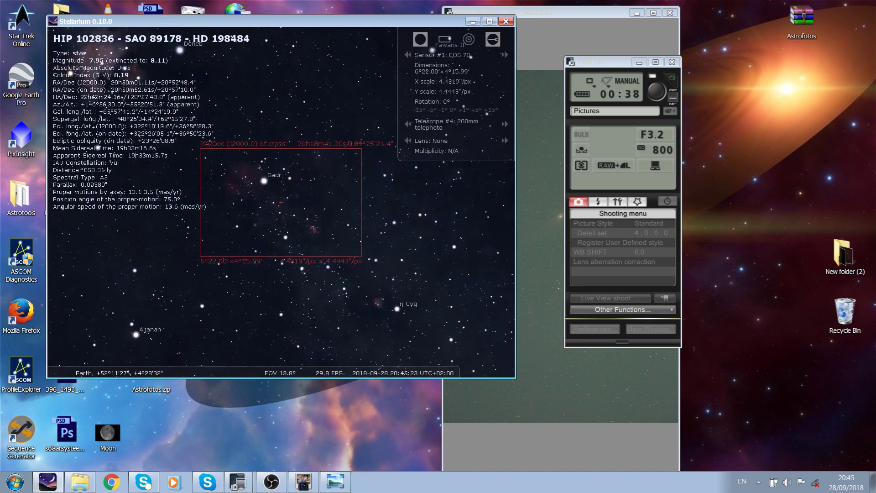
- Inspect the nebulae around Sadr and Revenant of the Swan inside the EOS 7D sensor frame
scroll(484, 232, "up", 2)
scroll(281, 202, "up", 3)
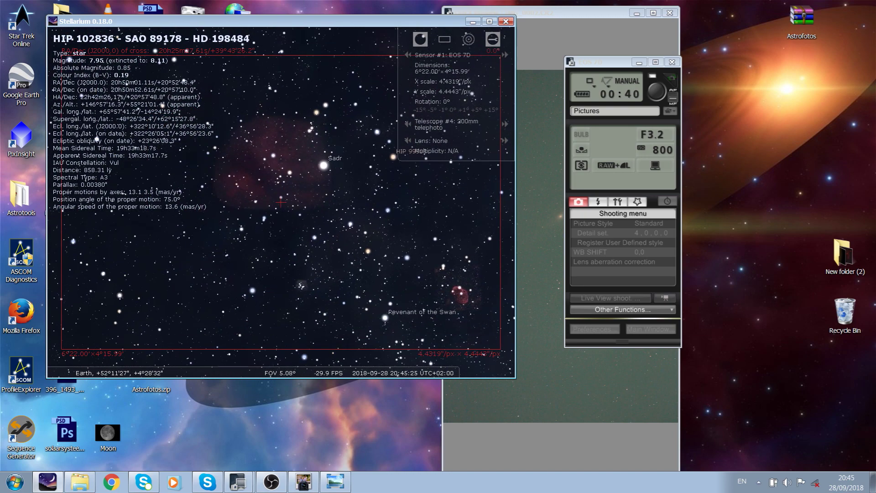
scroll(281, 202, "down", 4)
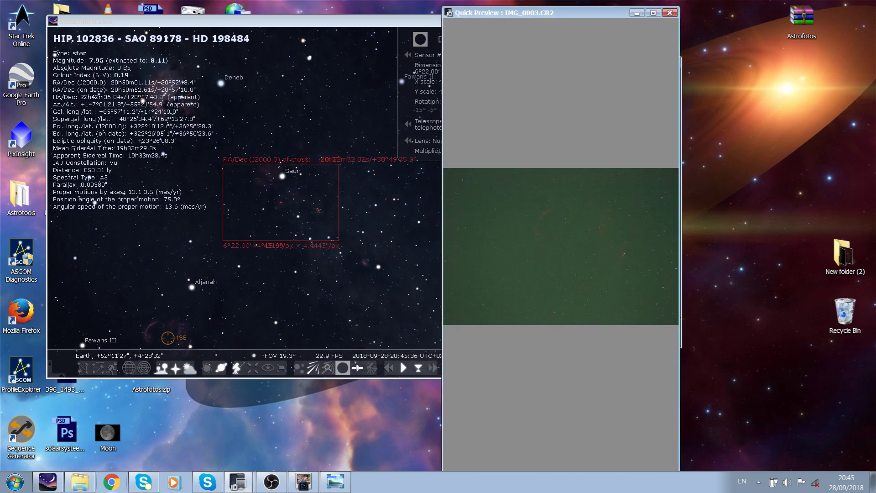
- View the IMG_0003 JPEG from the Pictures library, close it, and choose the IMG_0003 raw file for Photoshop
left_click(80, 481)
double_click(412, 233)
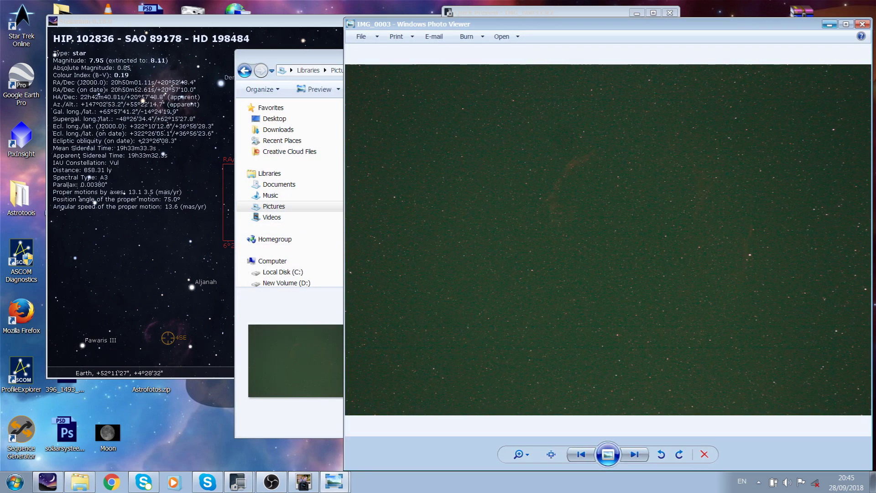
left_click(862, 24)
left_click(413, 247)
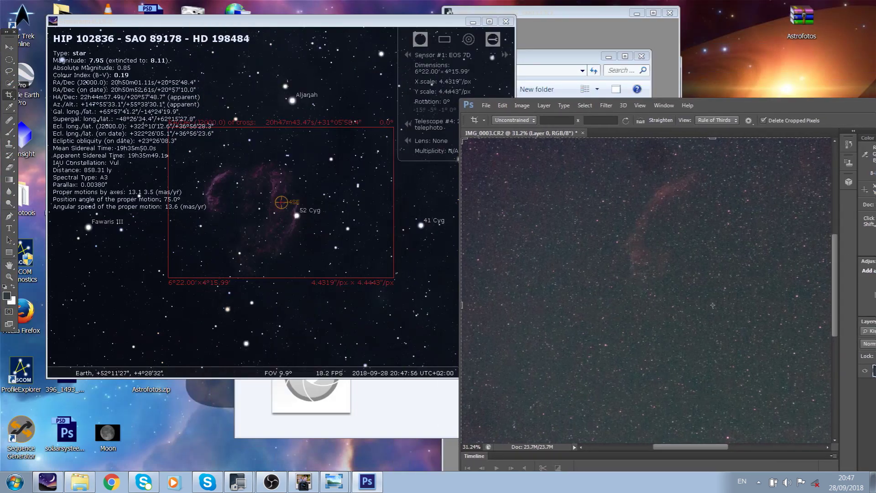
- Inspect both arcs of the nebula in IMG_0003.CR2 in Photoshop and minimize the window
left_click_drag(753, 106, 683, 61)
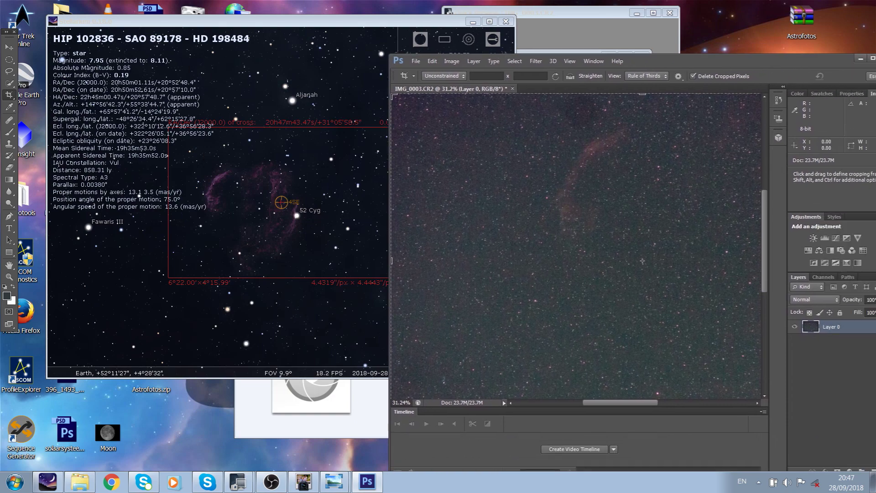
left_click_drag(642, 261, 446, 261)
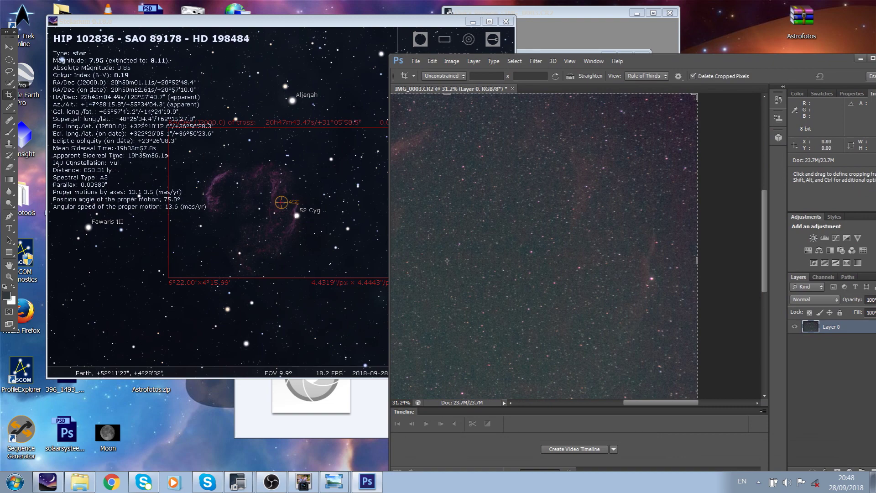
left_click(860, 59)
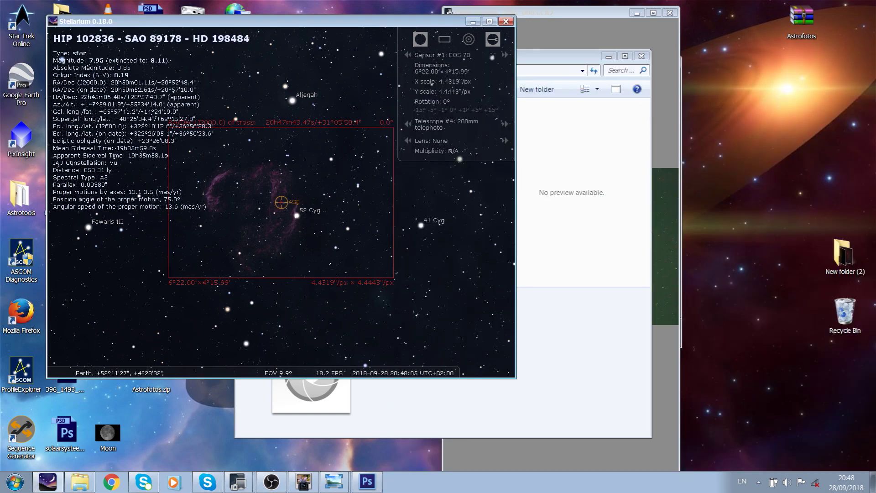
- Start another bulb exposure on the EOS 7D and survey the sky around Sadr and Deneb meanwhile
left_click(239, 482)
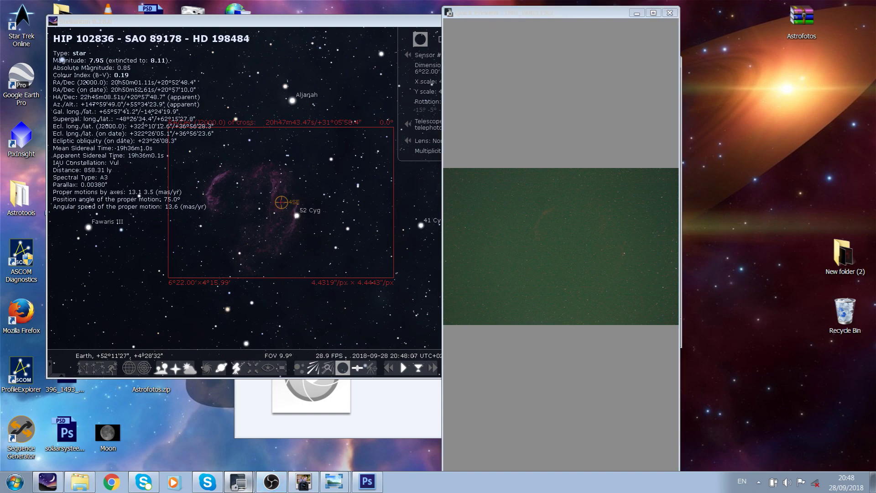
scroll(280, 202, "down", 5)
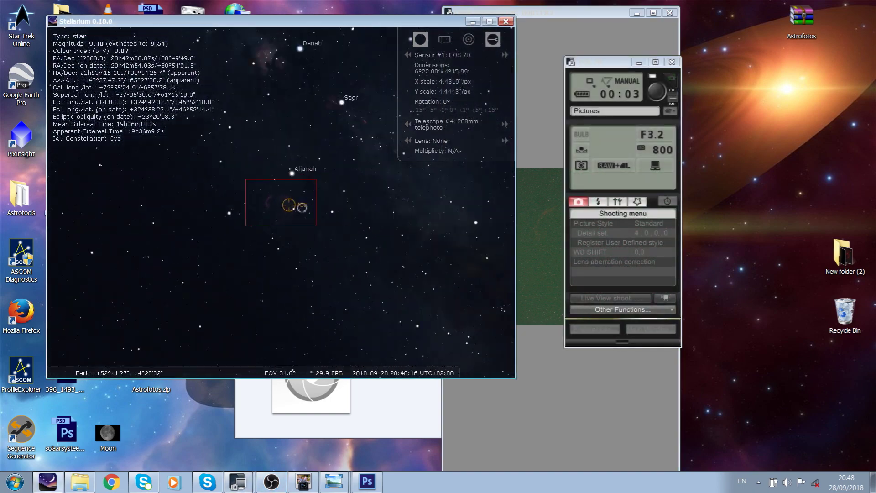
left_click_drag(292, 73, 288, 215)
scroll(289, 215, "up", 2)
left_click_drag(393, 289, 304, 247)
scroll(263, 188, "up", 1)
scroll(309, 182, "up", 1)
scroll(304, 247, "down", 2)
scroll(303, 247, "down", 5)
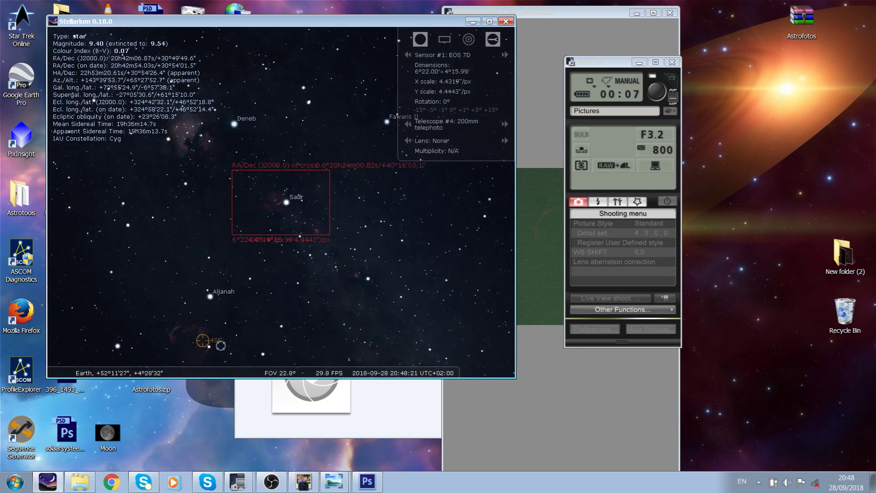
- Survey the northern and eastern sky around Capella and the Andromedids for other targets during the exposure
left_click_drag(219, 247, 432, 184)
scroll(432, 184, "down", 1)
left_click_drag(280, 202, 334, 241)
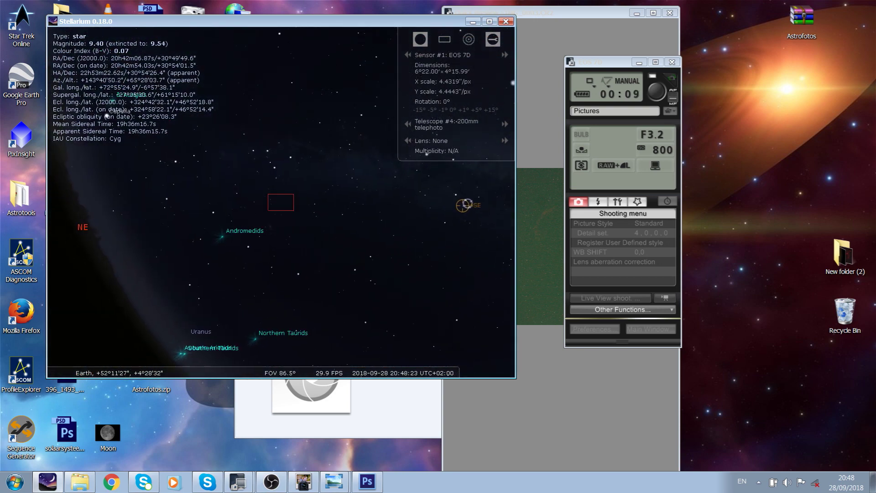
scroll(334, 241, "down", 3)
scroll(314, 199, "up", 4)
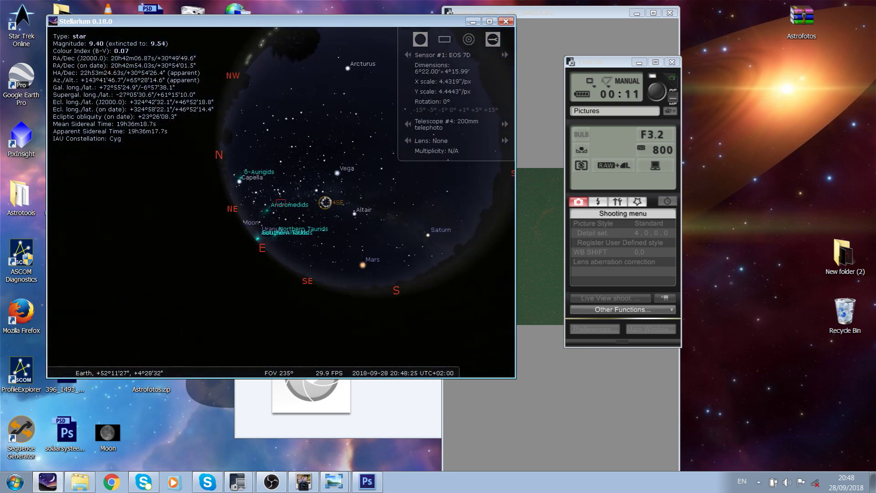
scroll(280, 202, "down", 3)
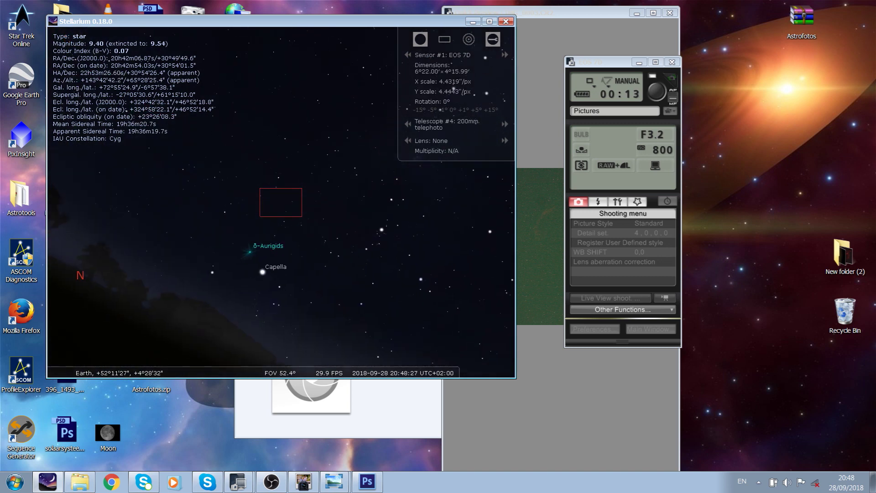
scroll(280, 202, "up", 2)
left_click_drag(401, 118, 141, 314)
left_click_drag(329, 205, 244, 219)
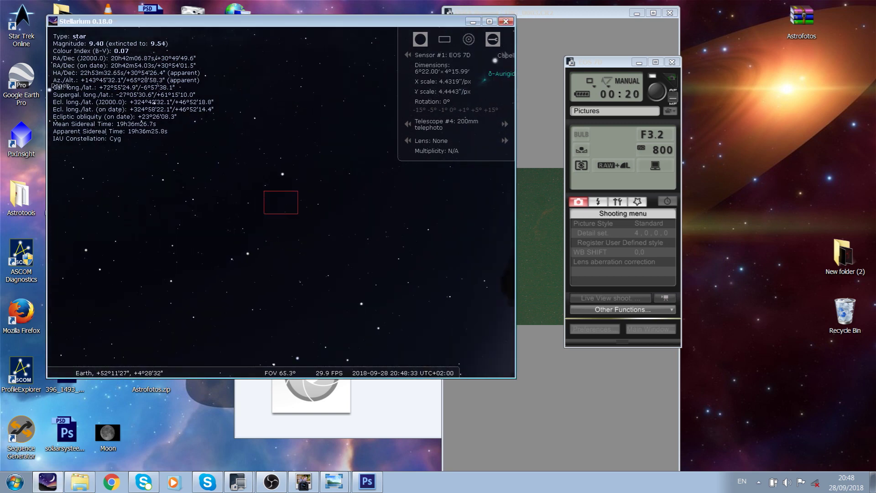
scroll(281, 203, "down", 4)
left_click_drag(260, 142, 328, 175)
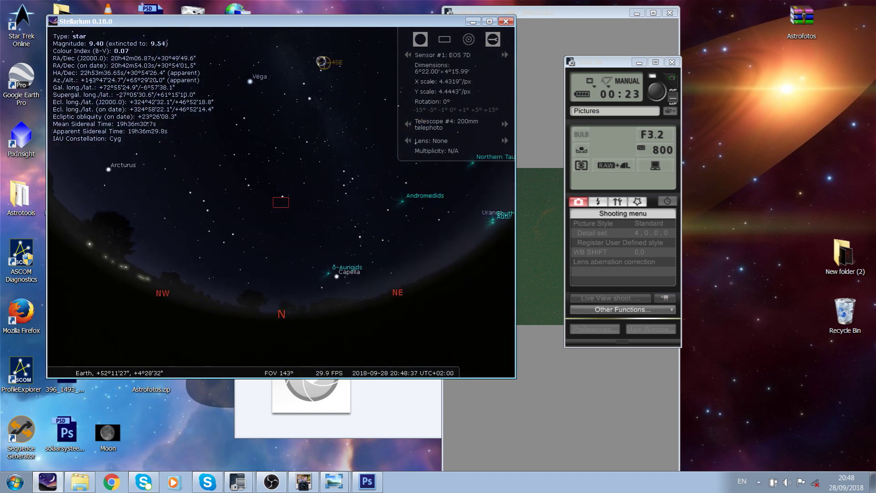
scroll(328, 175, "up", 1)
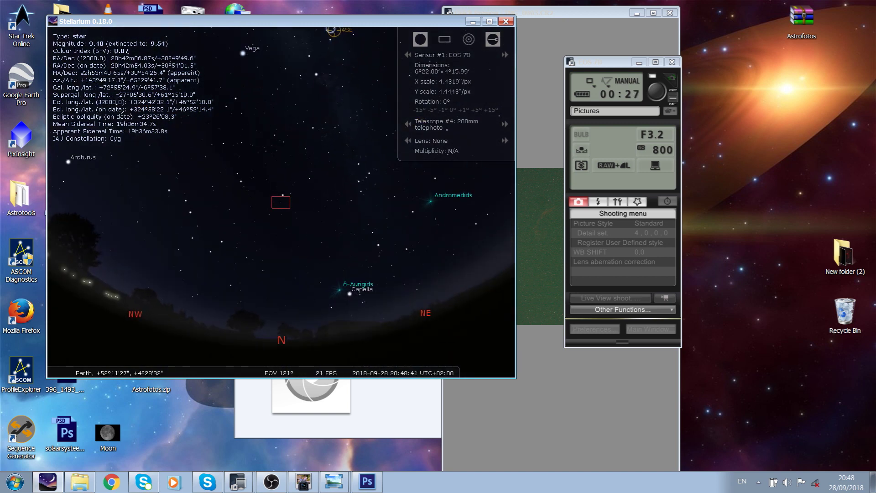
- Examine Altair and Tarazed inside the EOS 7D sensor frame
left_click_drag(329, 176, 210, 40)
scroll(281, 203, "up", 5)
left_click_drag(281, 223, 314, 185)
scroll(280, 202, "up", 10)
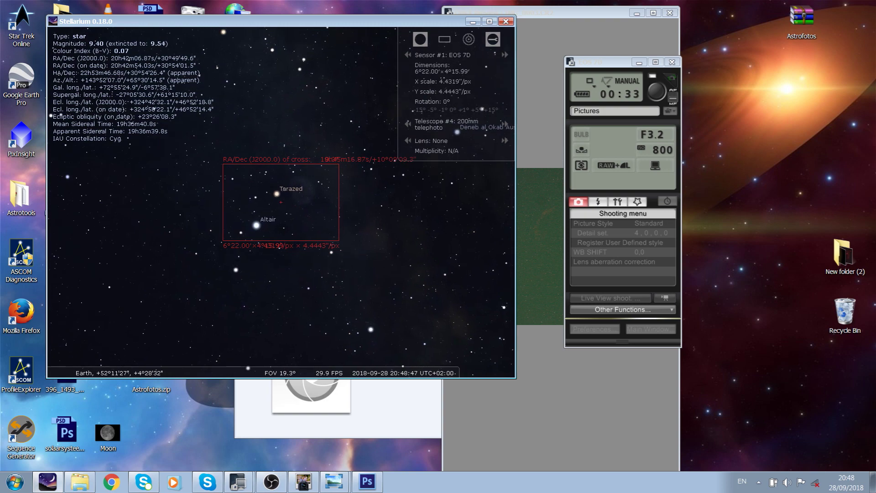
scroll(280, 202, "down", 3)
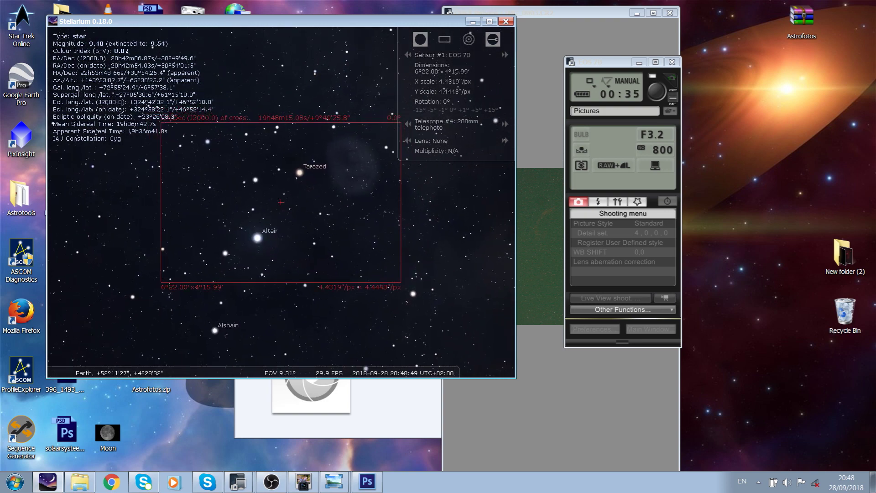
scroll(281, 202, "down", 10)
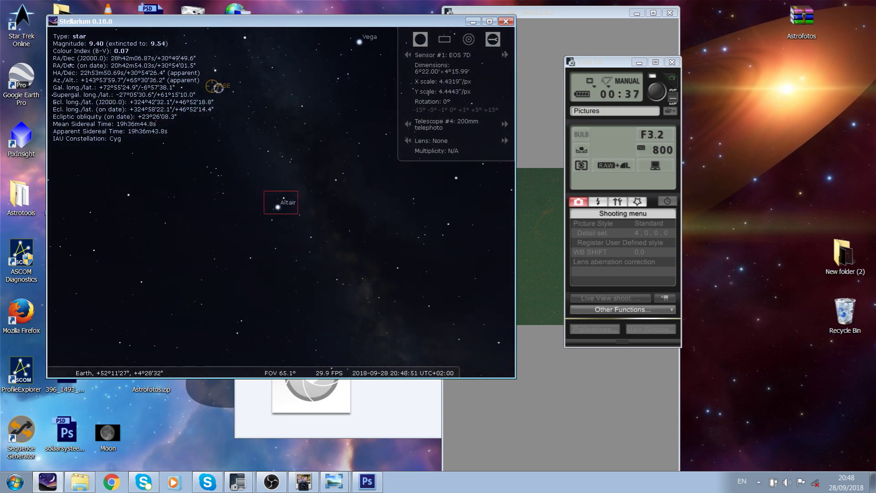
- Locate the Heart and Soul nebulae near Ruchbah and examine how they fit the sensor frame
left_click_drag(273, 182, 354, 279)
scroll(354, 280, "up", 1)
left_click_drag(159, 192, 493, 292)
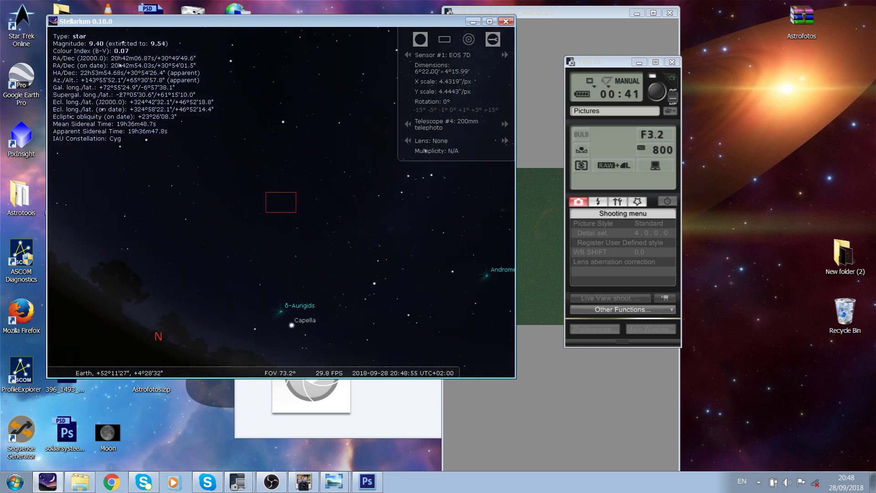
scroll(280, 202, "up", 1)
left_click_drag(365, 228, 254, 182)
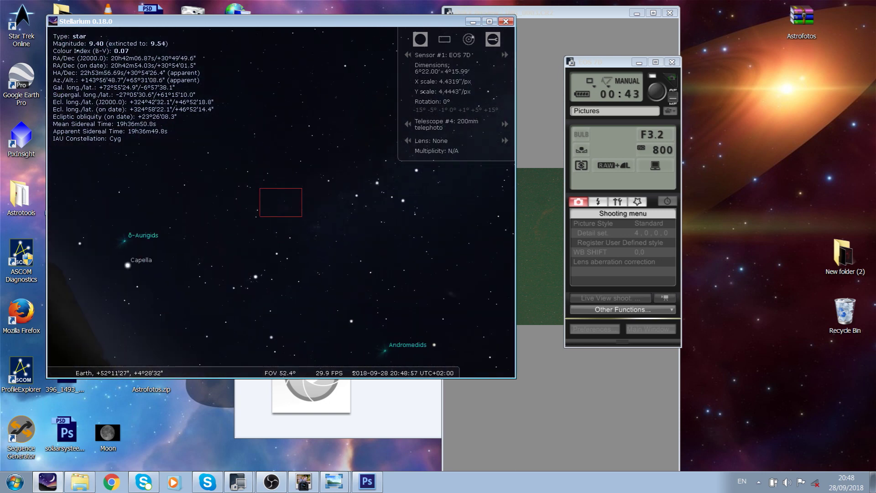
key("slash")
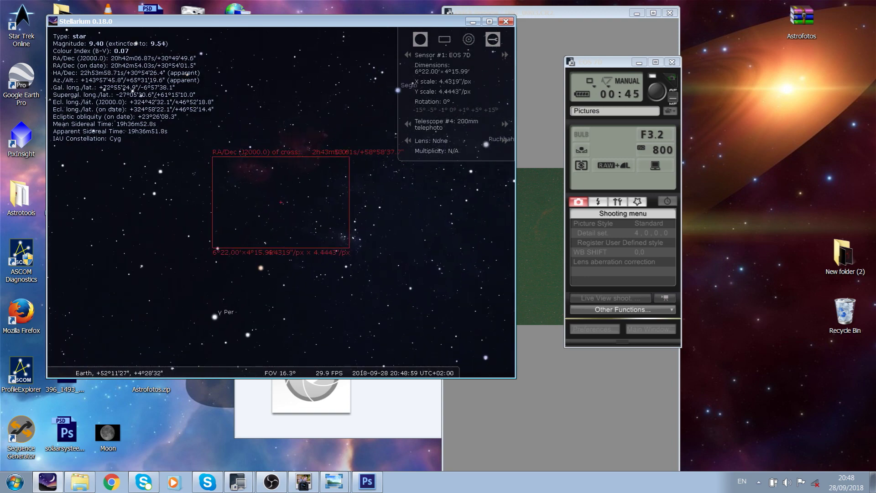
key("slash")
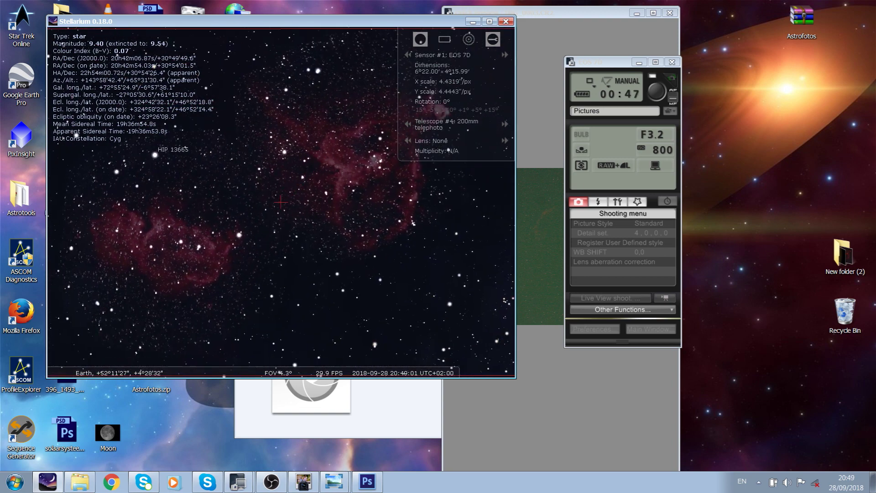
key("backslash")
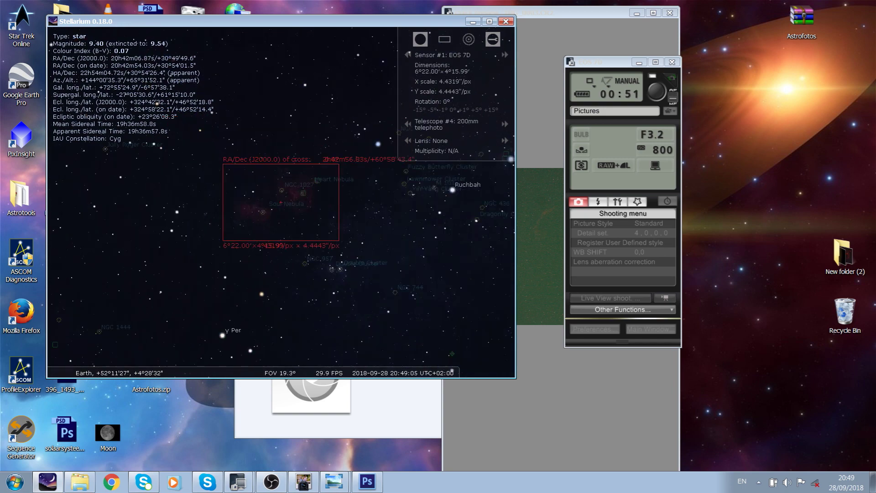
key("backslash")
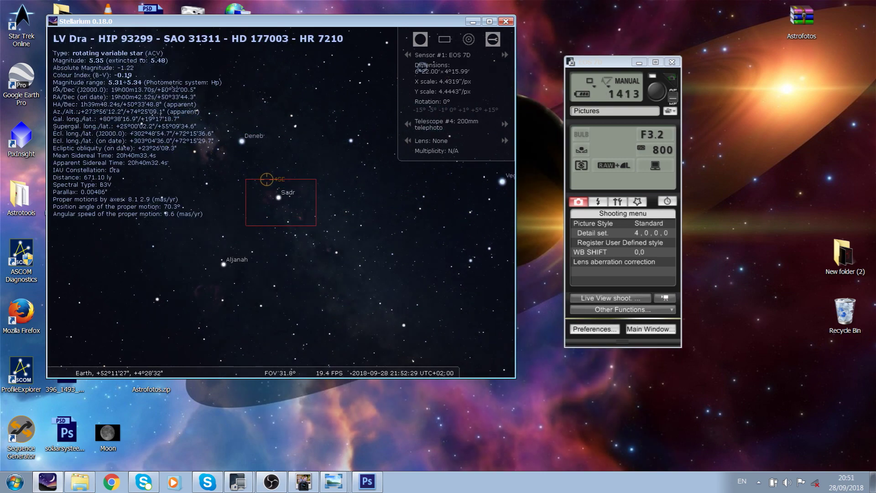
- Photograph the region around the 4SE reticle beside Sadr with a bulb exposure on the EOS 7D
scroll(281, 202, "up", 2)
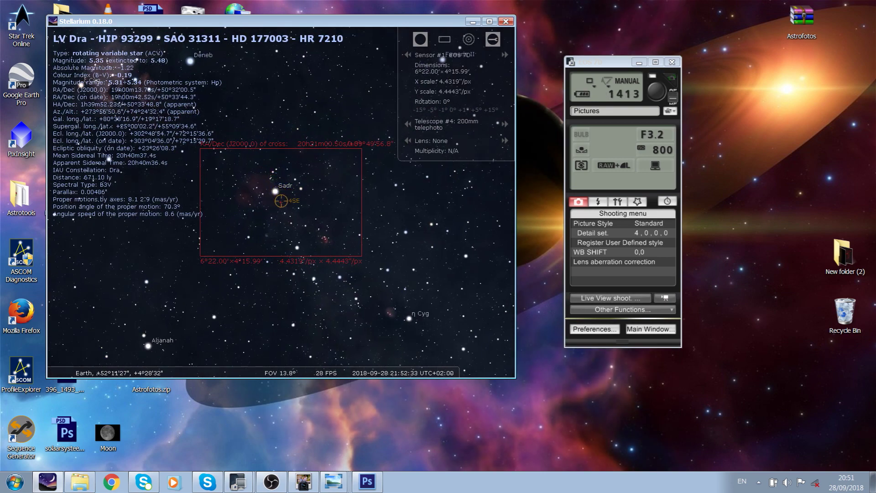
left_click(657, 92)
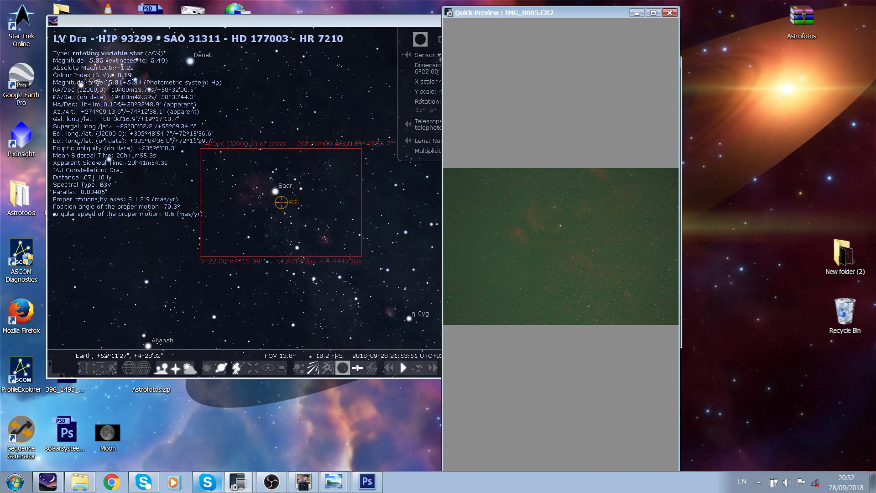
- Open the IMG_0005 JPEG from the Pictures library for viewing
left_click(82, 482)
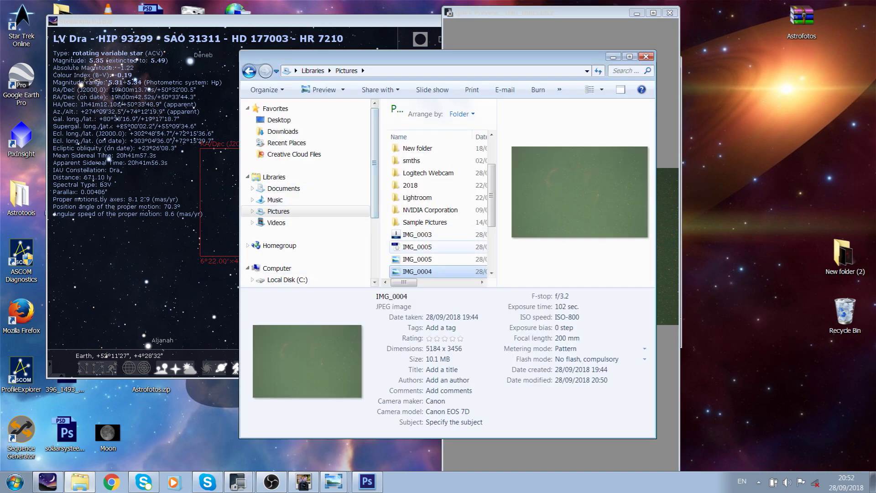
left_click(417, 259)
key("Return")
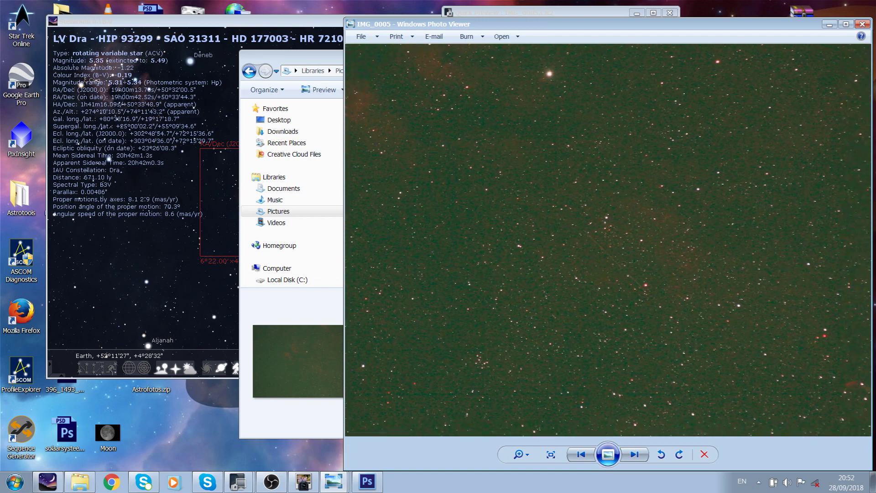
- Examine the nebulae and star field in IMG_0005 at several magnifications, and put the photo viewer and Pictures window away
left_click_drag(854, 390, 666, 322)
scroll(671, 328, "up", 5)
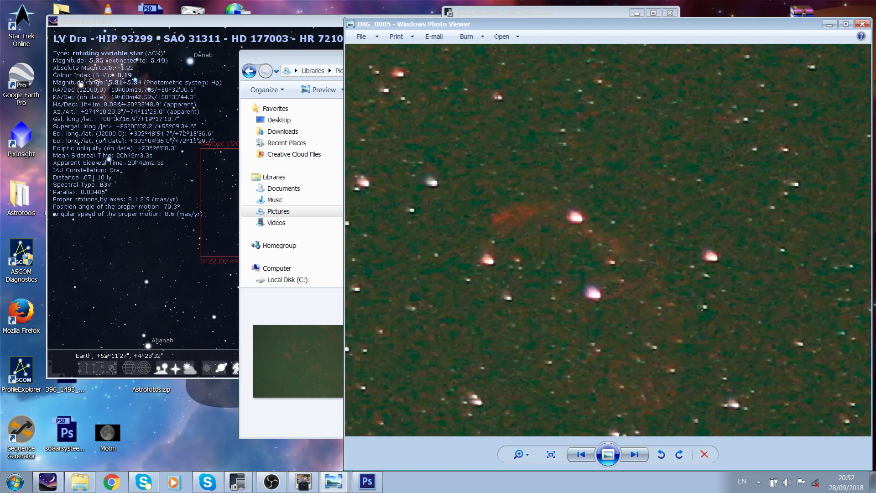
scroll(600, 275, "down", 4)
scroll(608, 240, "down", 3)
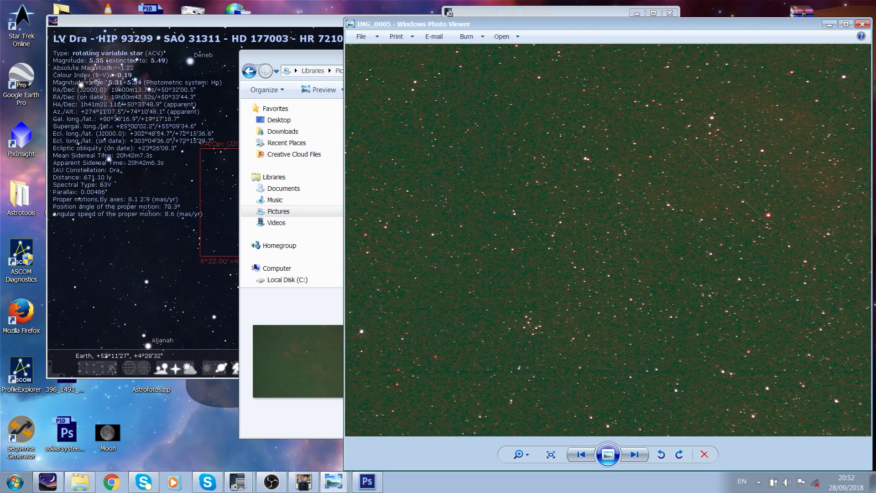
scroll(589, 205, "up", 5)
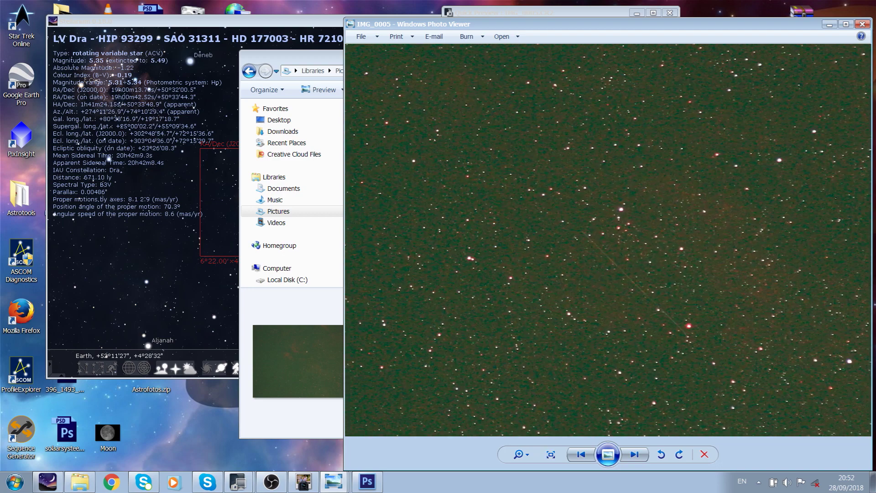
scroll(608, 240, "down", 4)
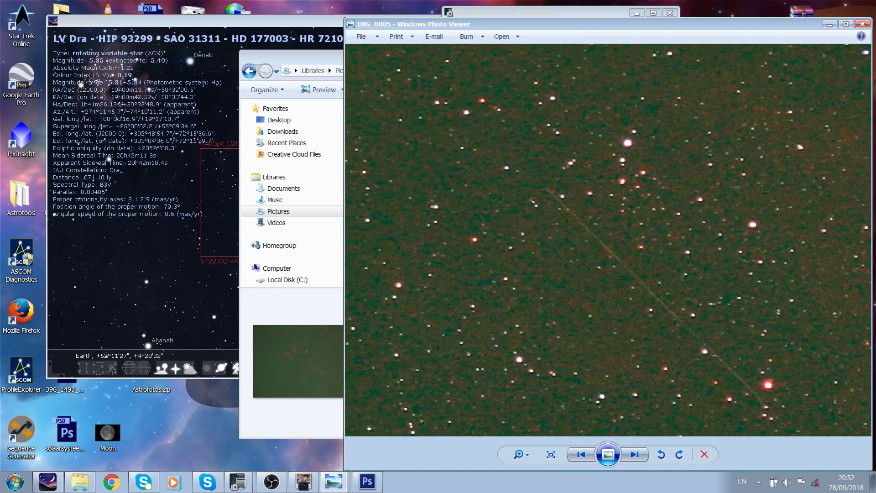
scroll(600, 246, "down", 3)
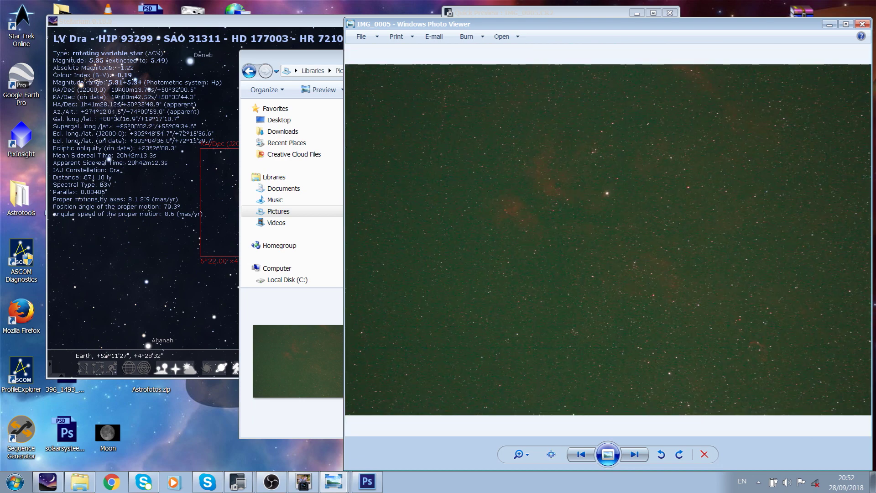
left_click(829, 24)
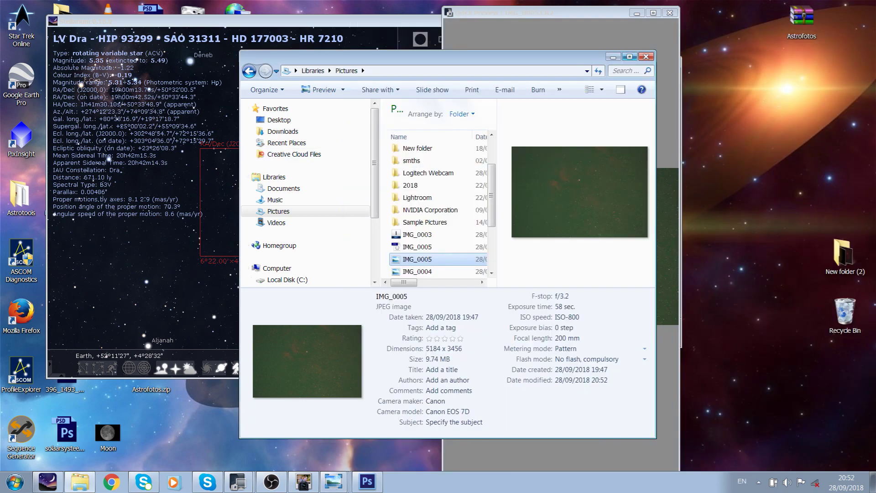
key("alt+F4")
- Select a faint star southwest of Sadr in Stellarium and compare the framing between Sadr and Revenant of the Swan
left_click(287, 218)
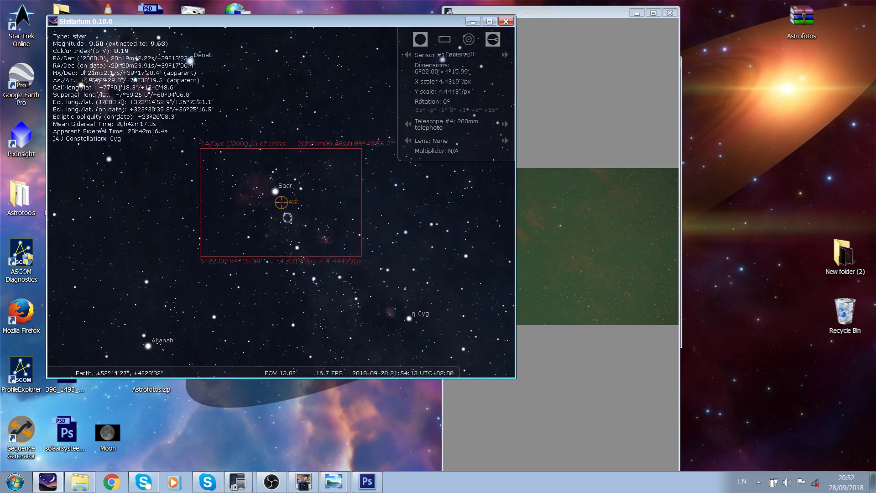
scroll(288, 218, "up", 2)
left_click_drag(287, 218, 259, 217)
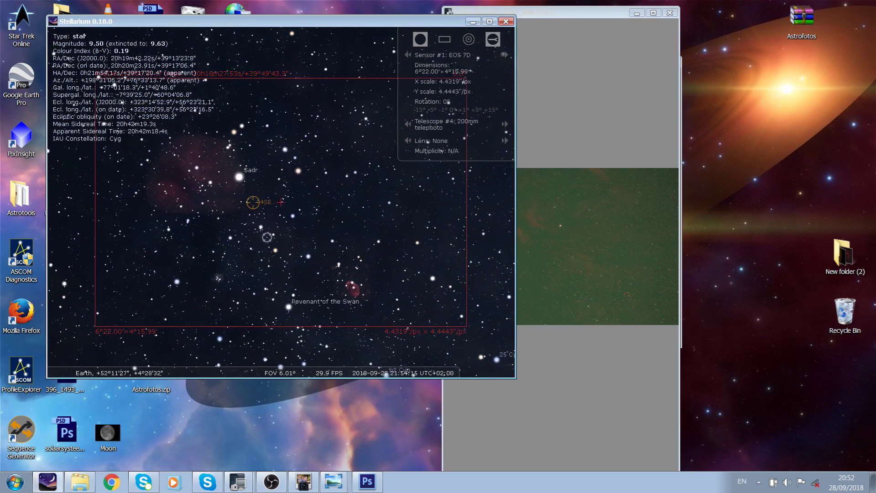
key("Up")
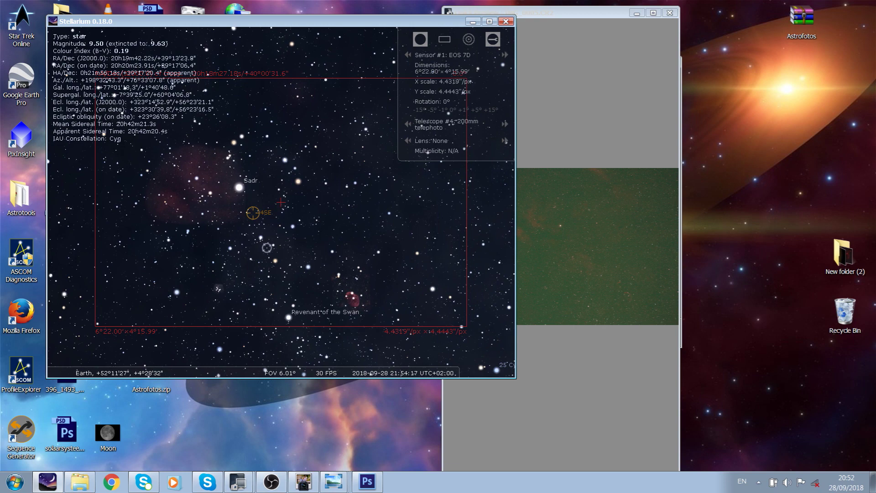
left_click_drag(267, 248, 265, 246)
key("Down")
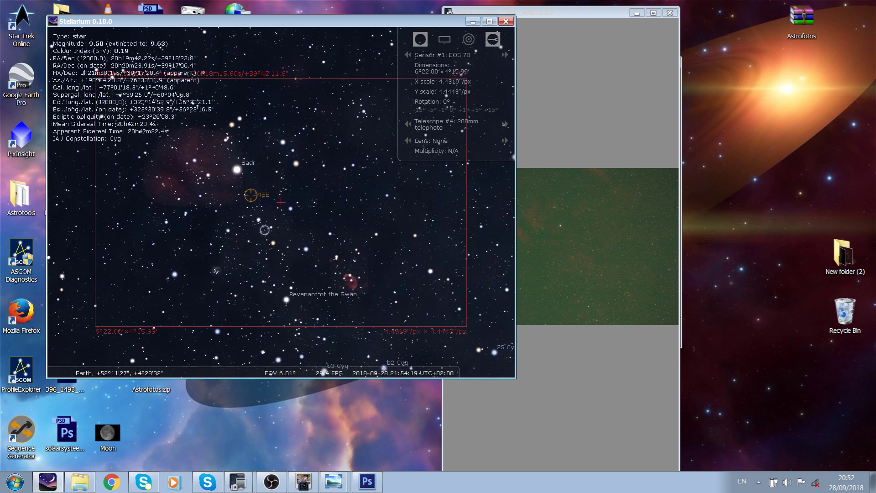